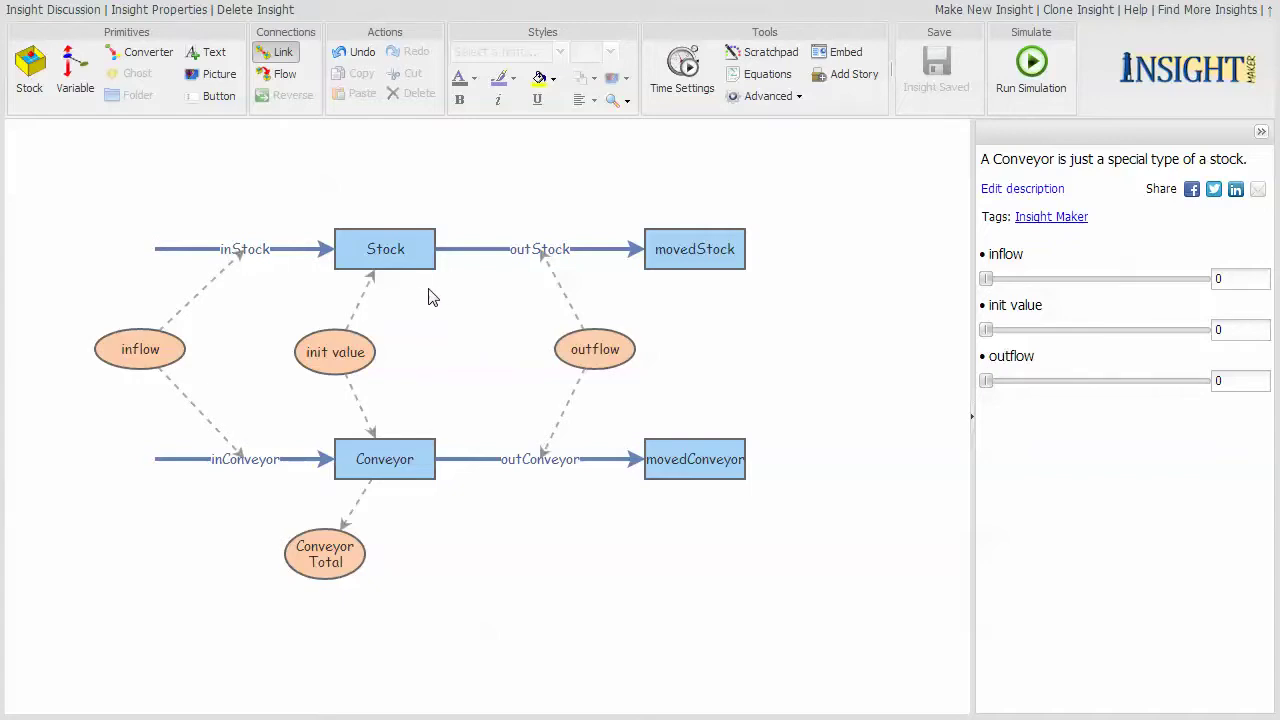
Check the Stock's available stock types and leave it set to Store.
click(405, 261)
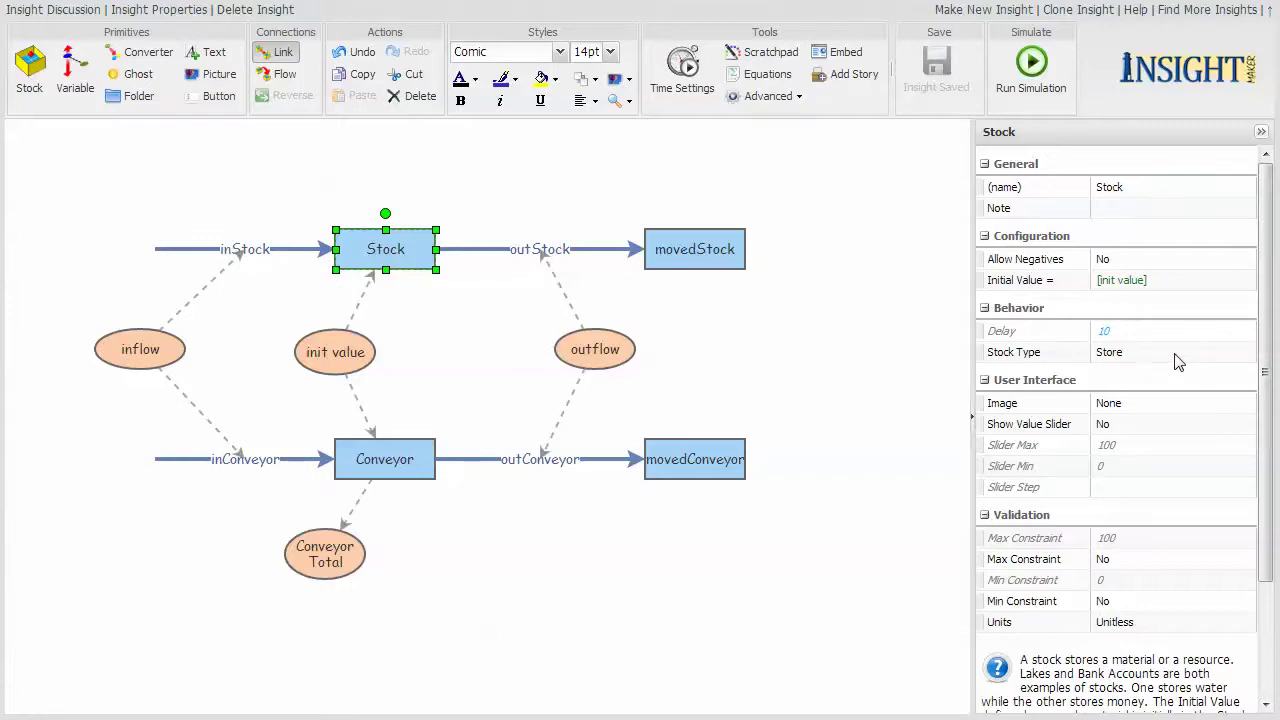
click(1246, 354)
click(1248, 354)
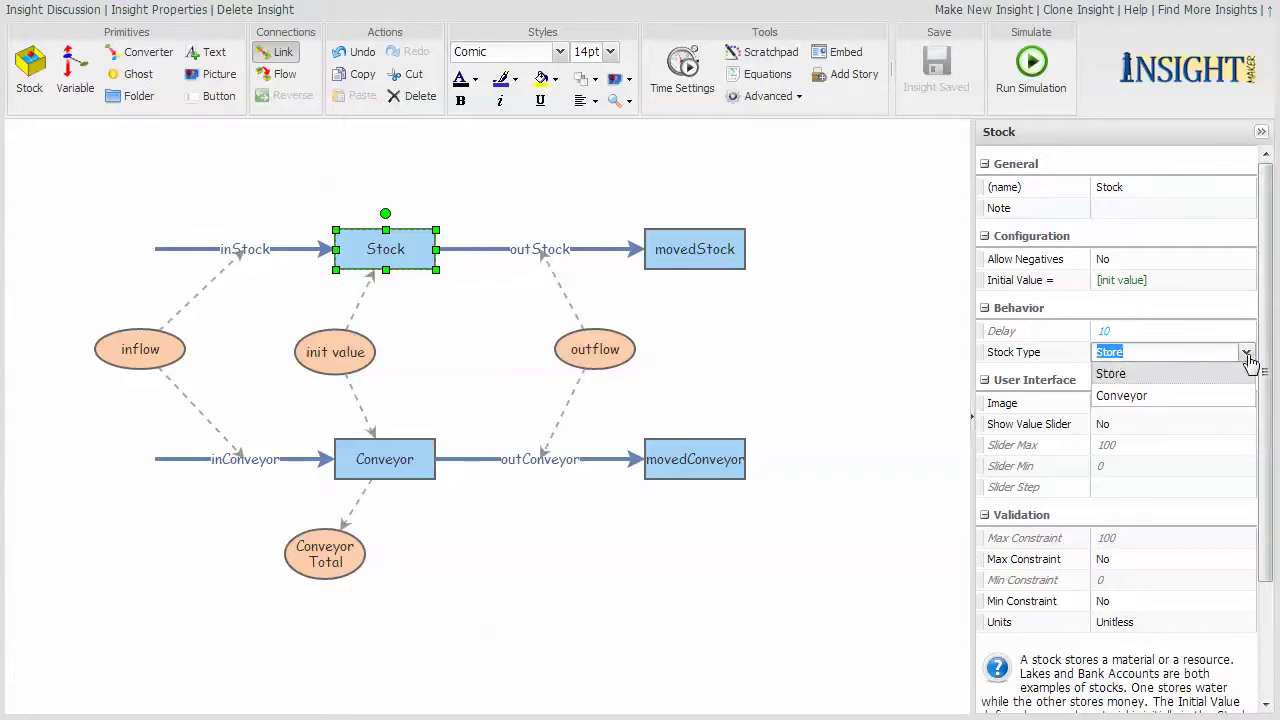
click(1248, 356)
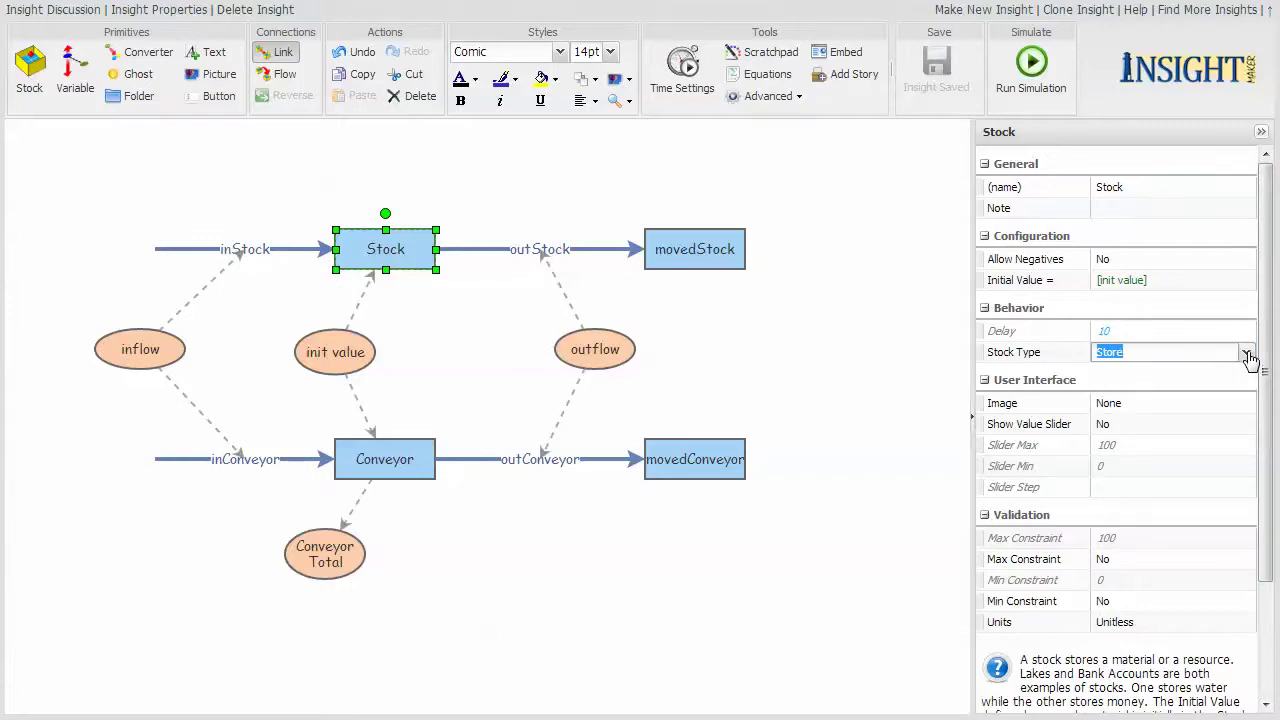
click(880, 384)
Inspect the Conveyor's properties: stock type Conveyor with delay 6.
click(425, 460)
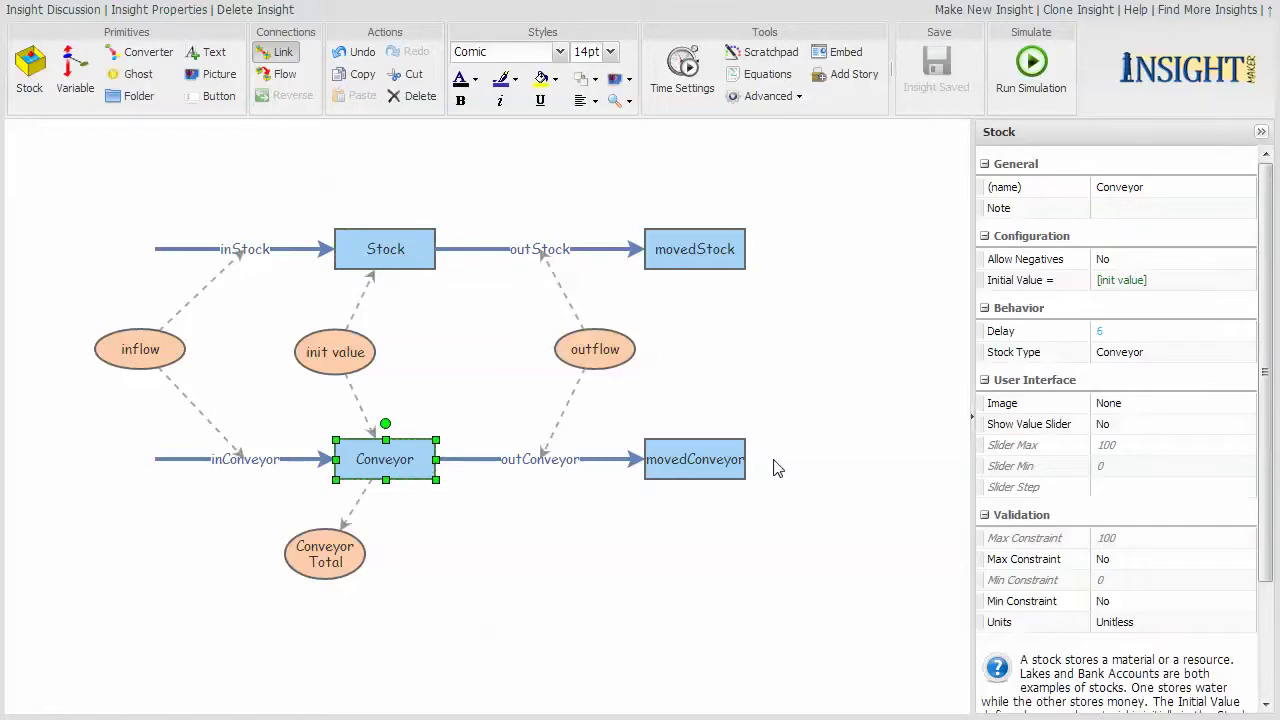
click(1212, 355)
click(1246, 355)
click(1246, 355)
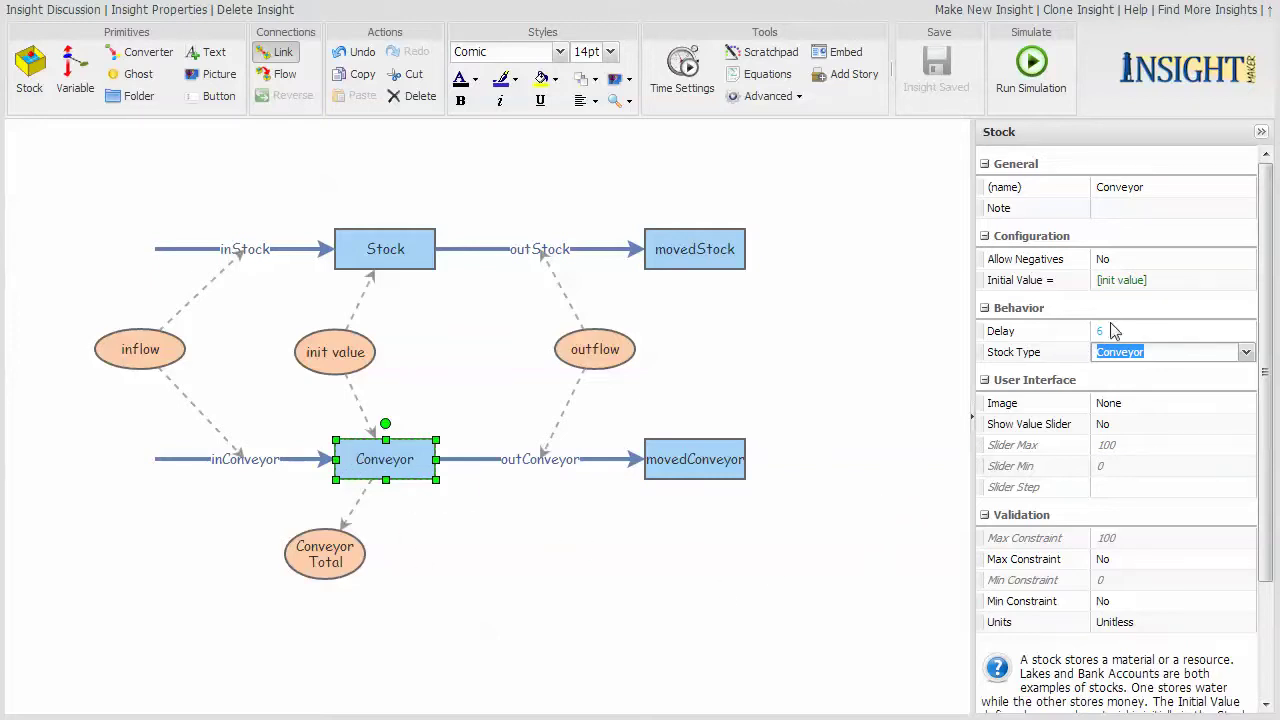
Confirm the time settings: start 0, length 10 years, Euler method, step 1.
click(899, 384)
click(683, 66)
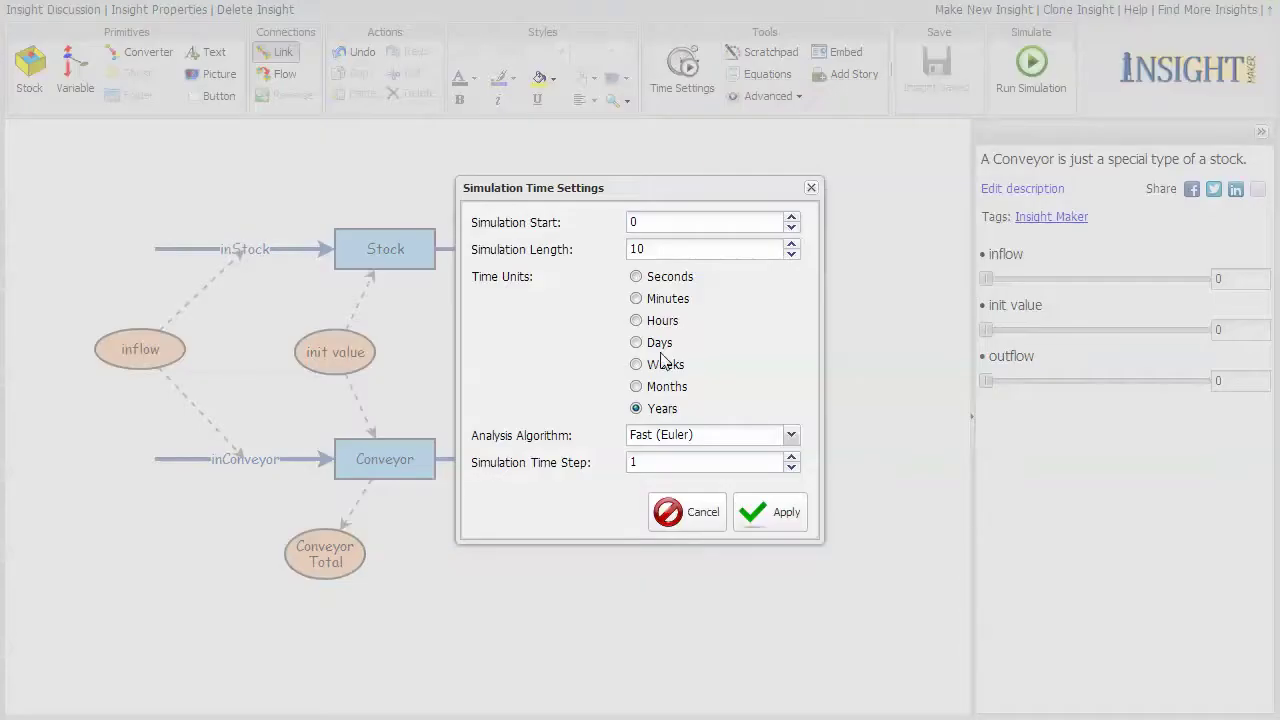
click(805, 523)
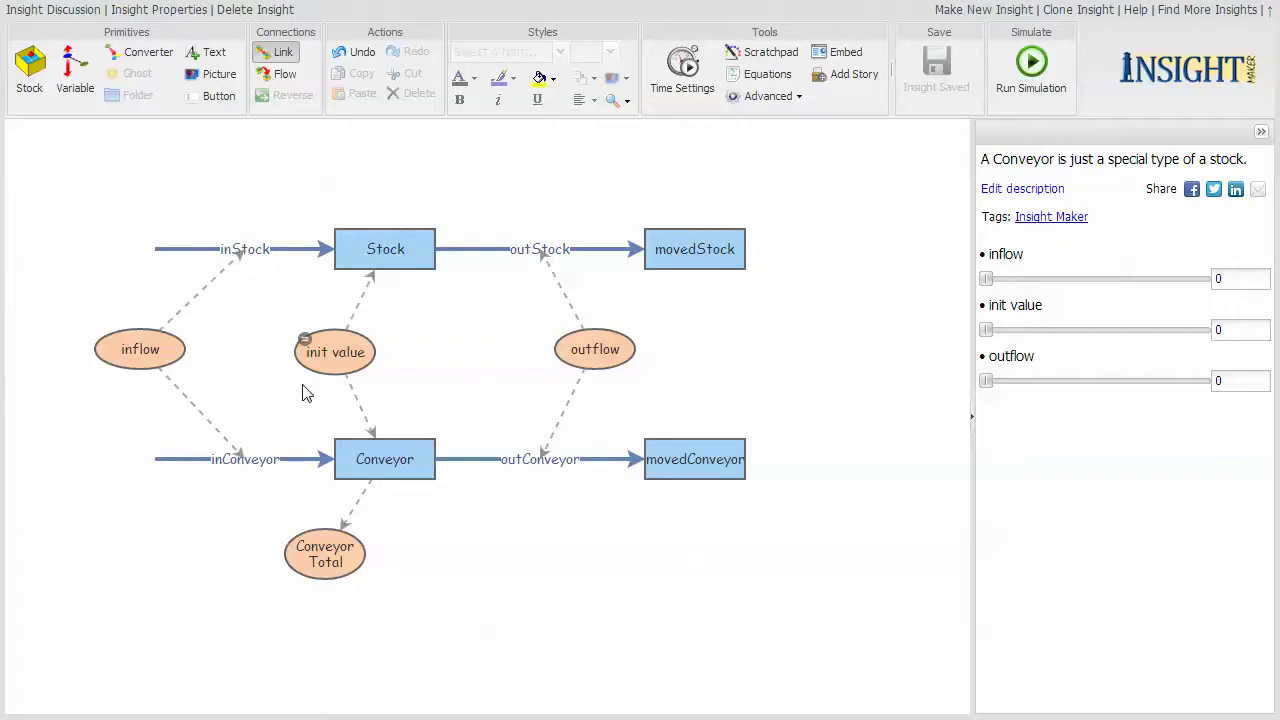
Set the init value slider to 3 and run the simulation.
mouse_move(330, 355)
drag(985, 330, 1052, 330)
mouse_move(415, 441)
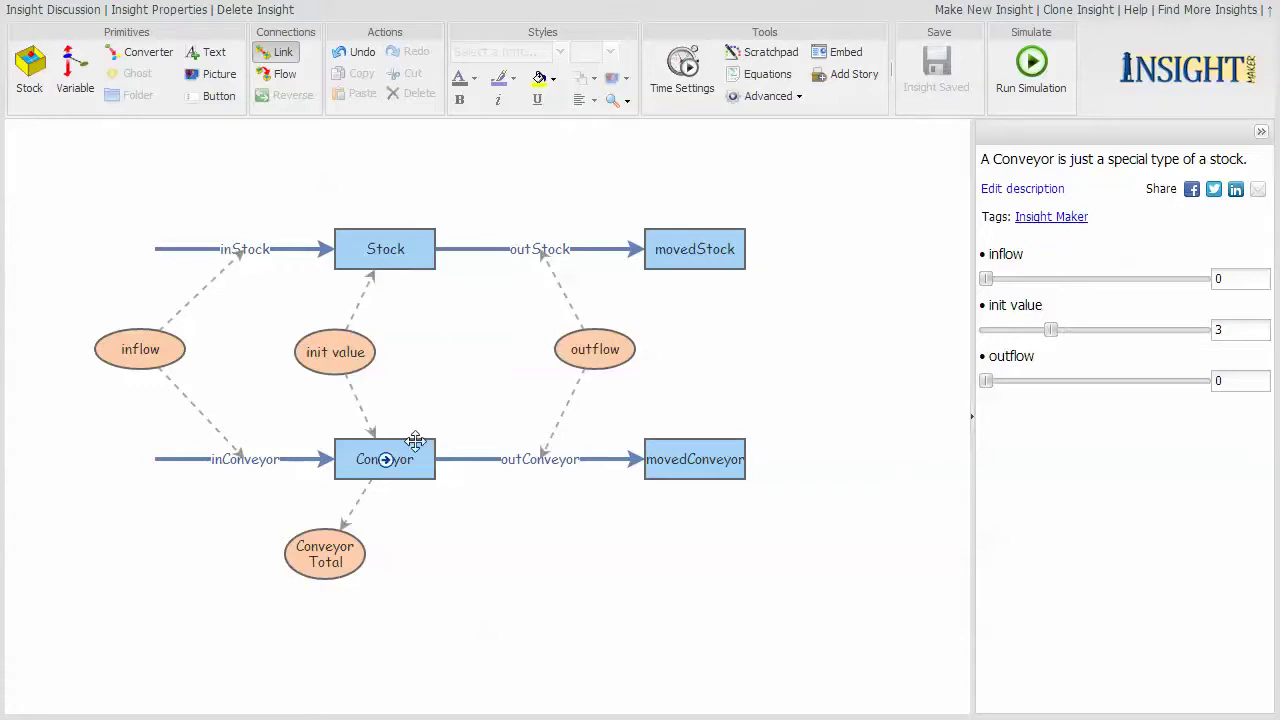
mouse_move(378, 344)
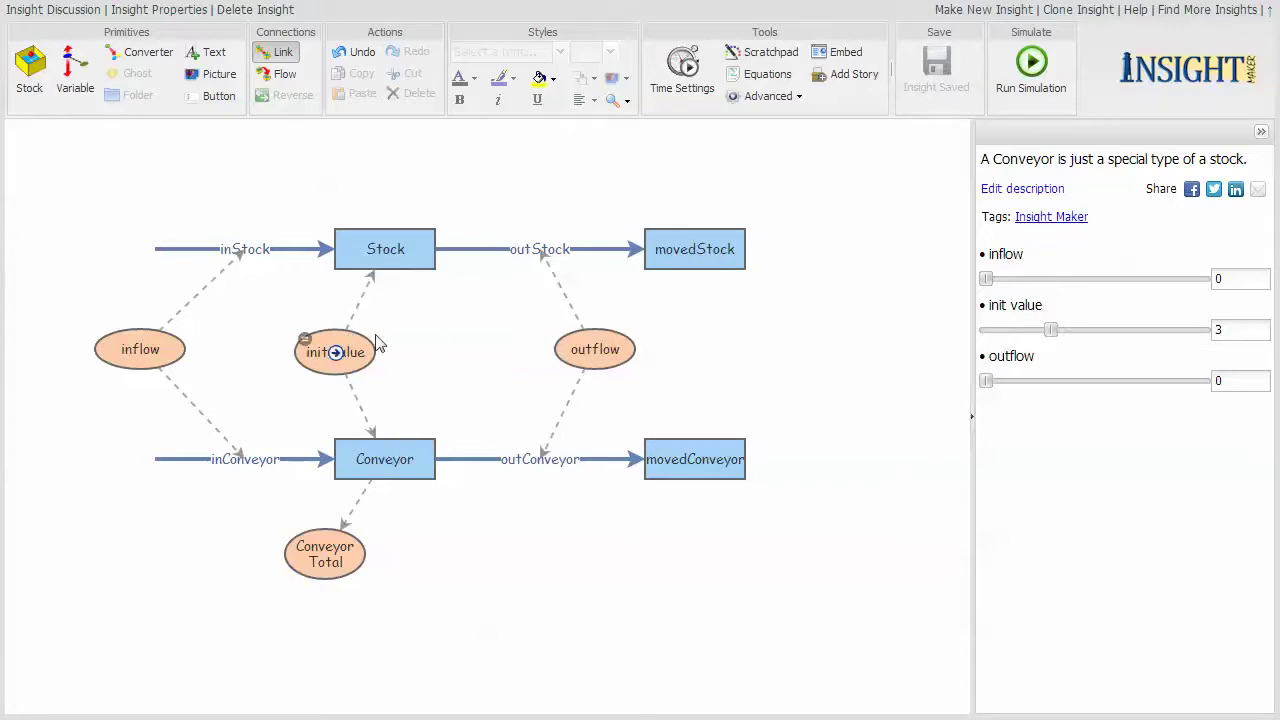
click(1040, 68)
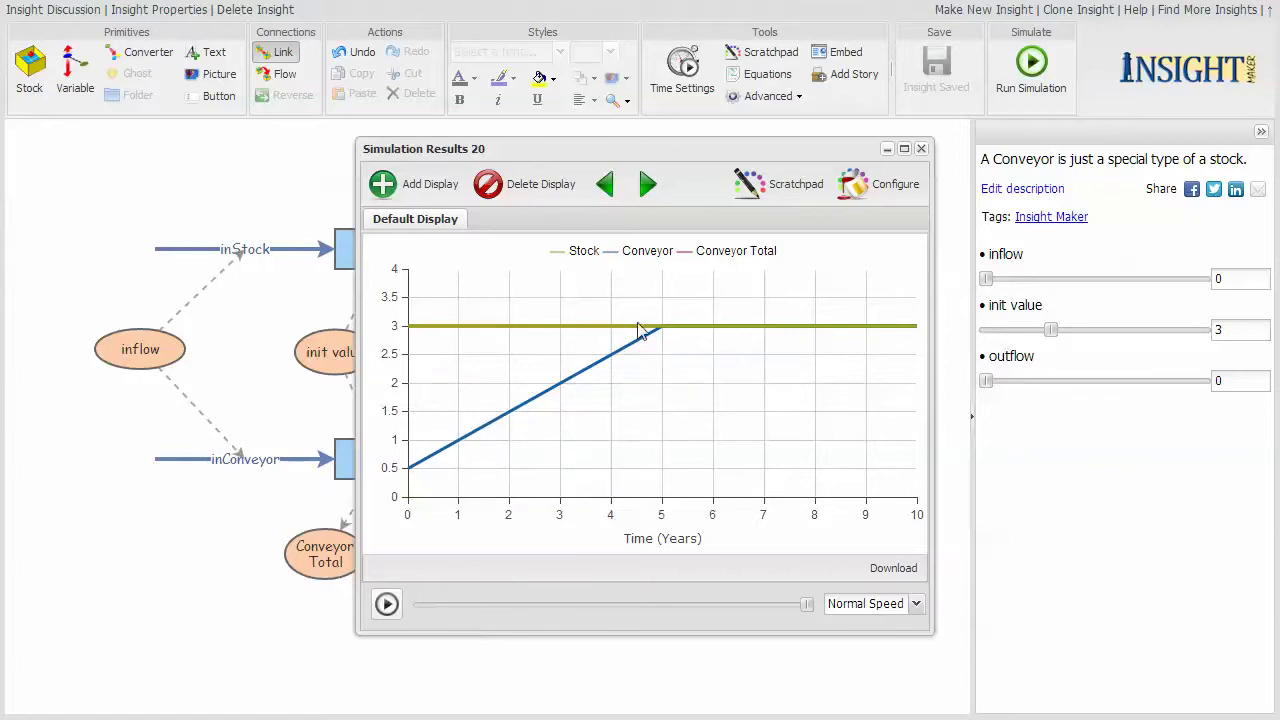
Move the results chart aside and select the Conveyor to view its properties.
mouse_move(660, 330)
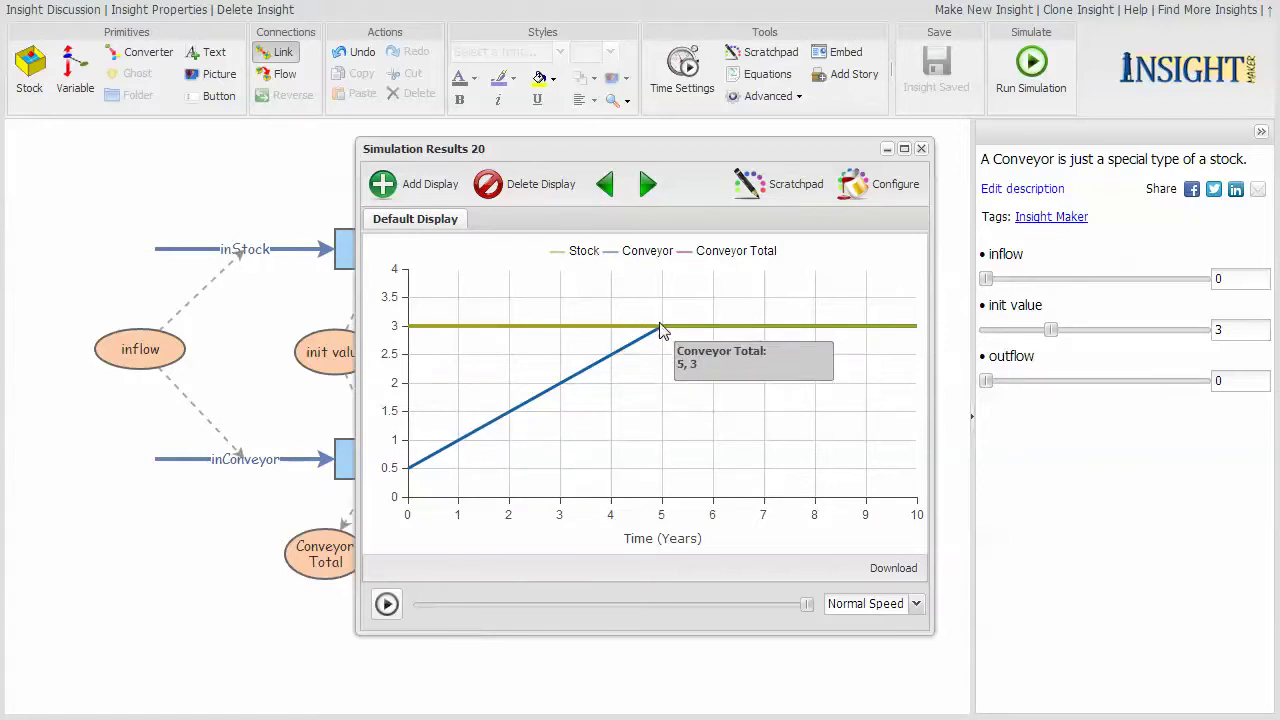
drag(695, 152, 843, 96)
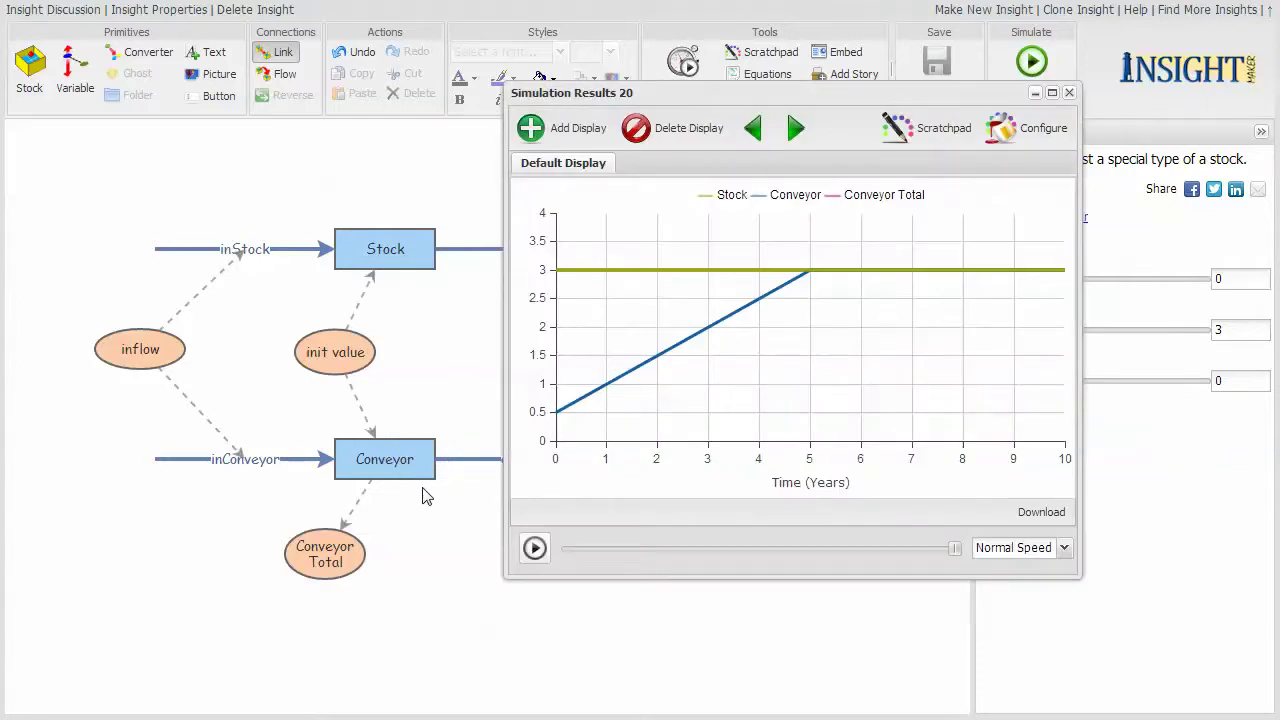
mouse_move(421, 460)
mouse_move(318, 358)
click(398, 465)
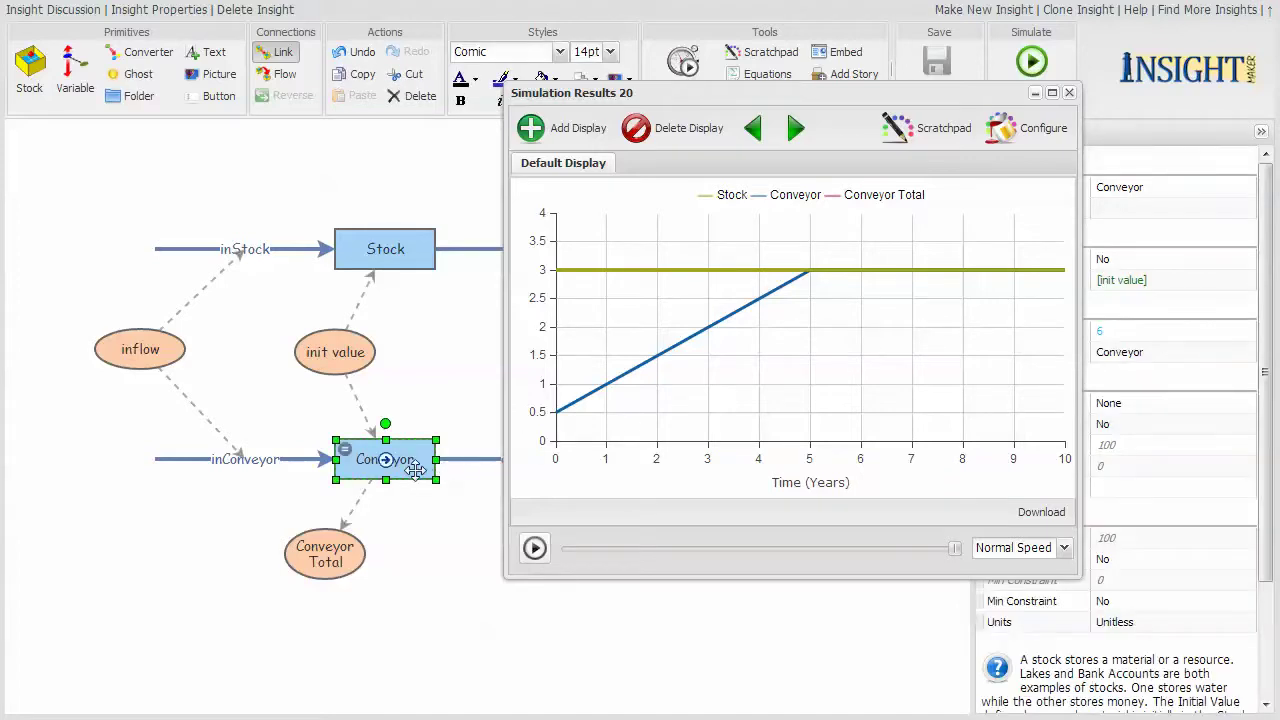
mouse_move(350, 354)
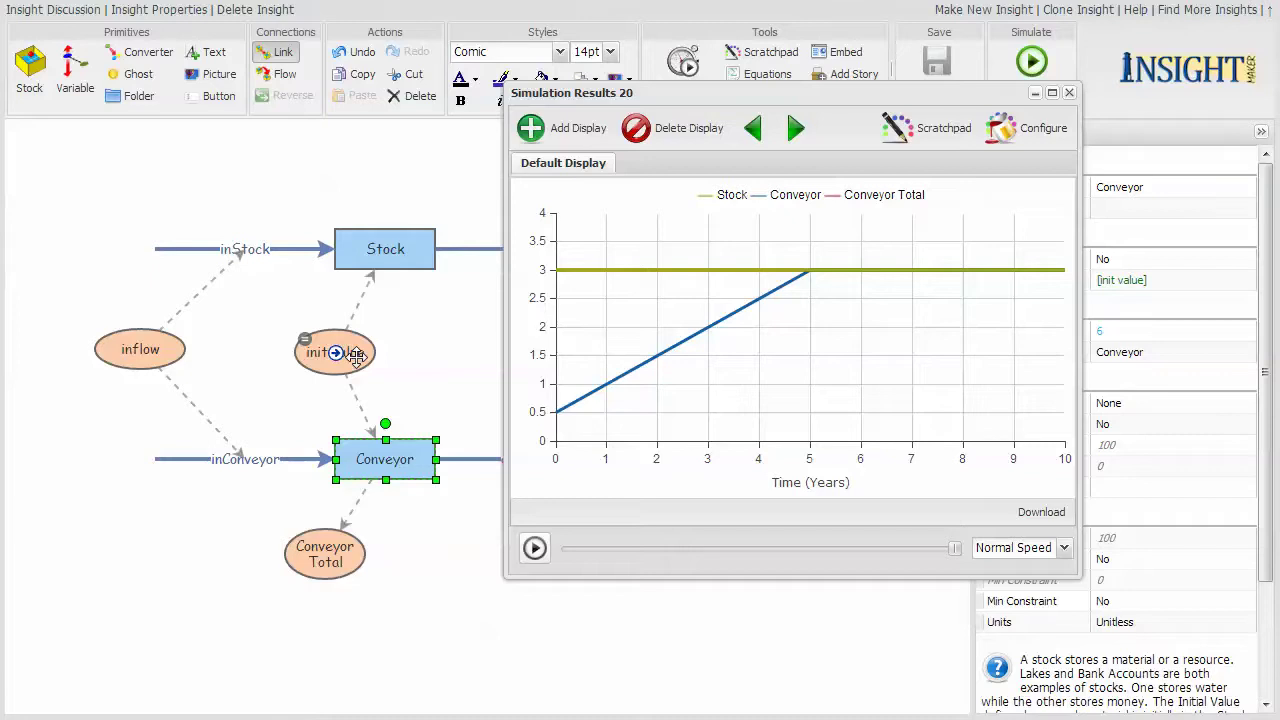
Close Simulation Results 20, raise init value to 6, rerun, and move the new chart aside.
click(1069, 93)
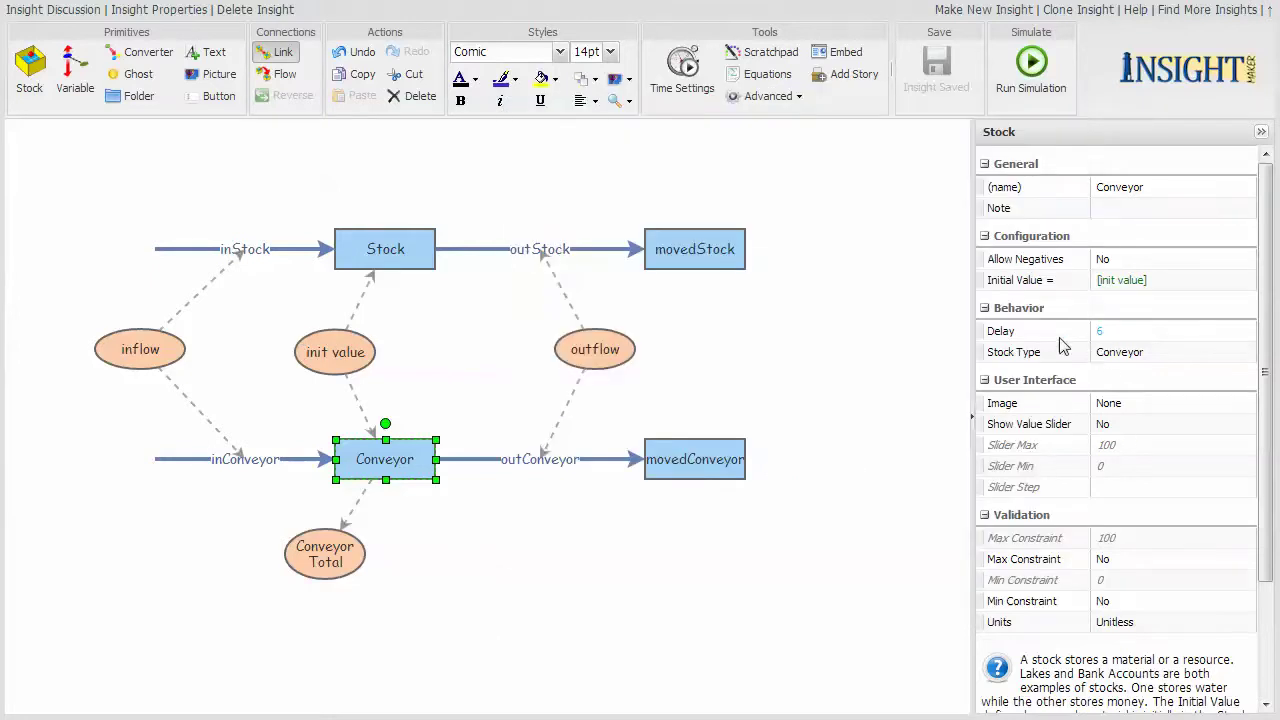
click(870, 304)
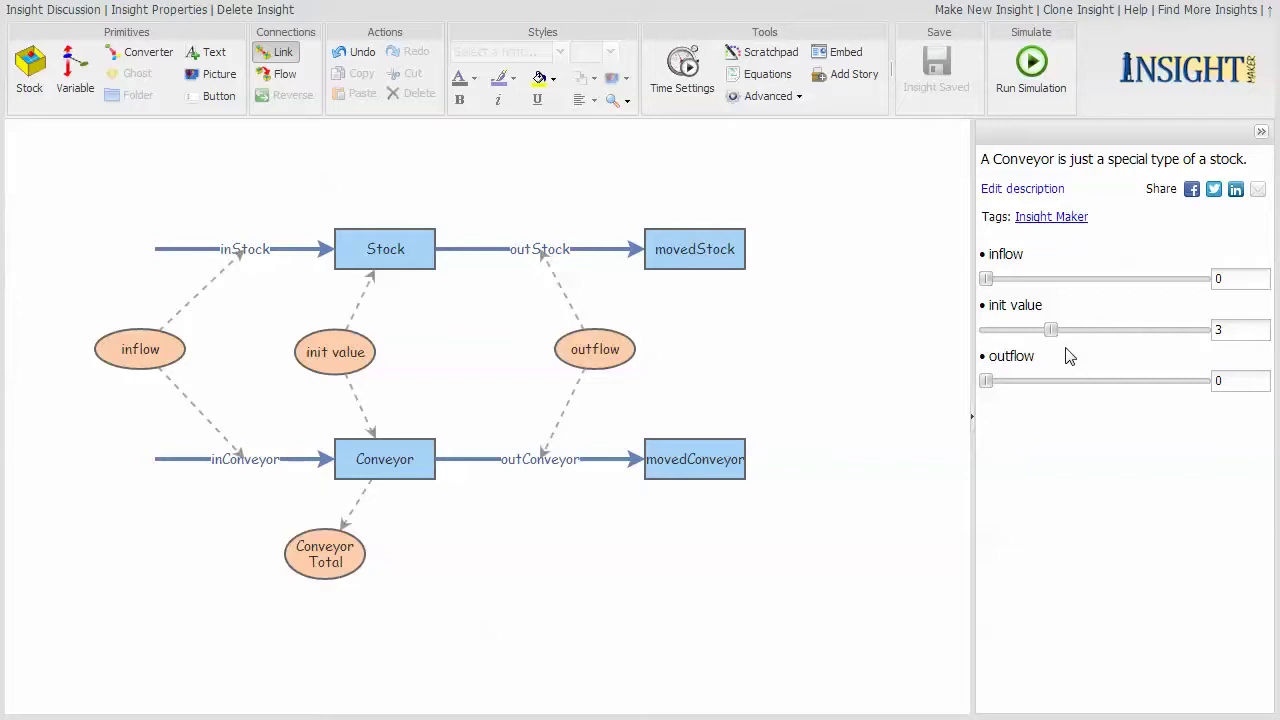
drag(1050, 330, 1117, 330)
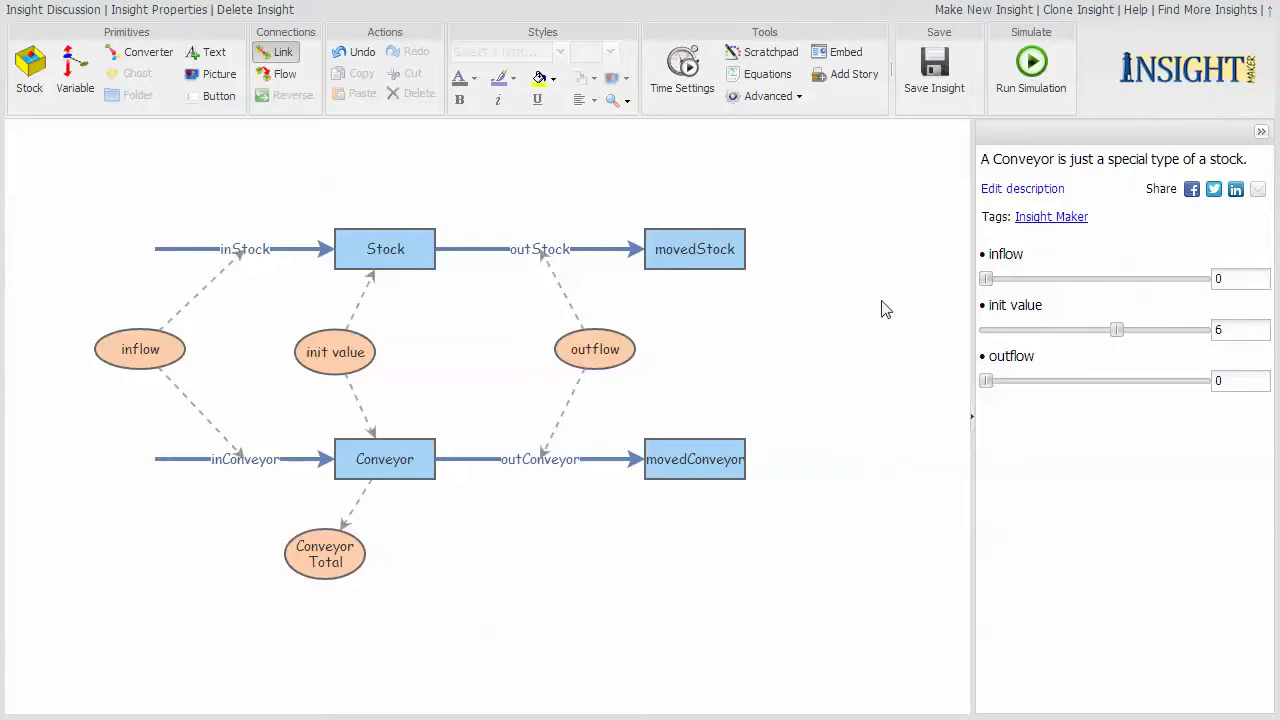
click(1012, 86)
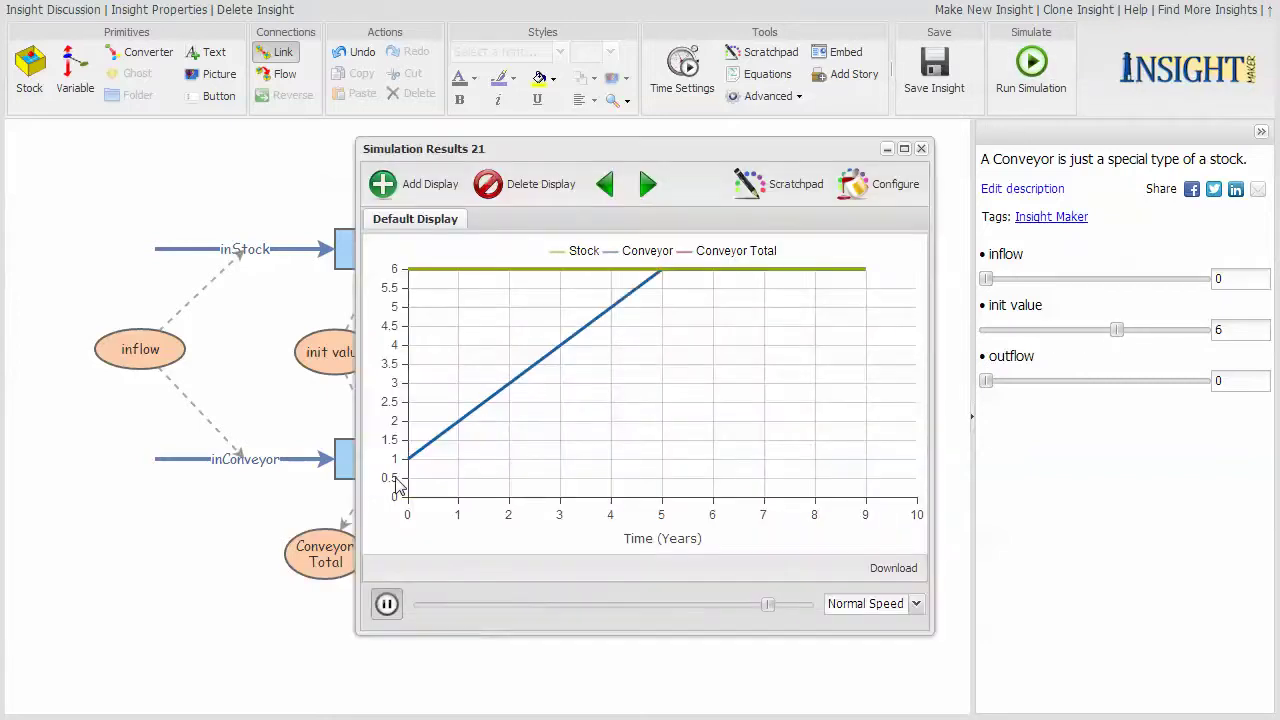
mouse_move(487, 411)
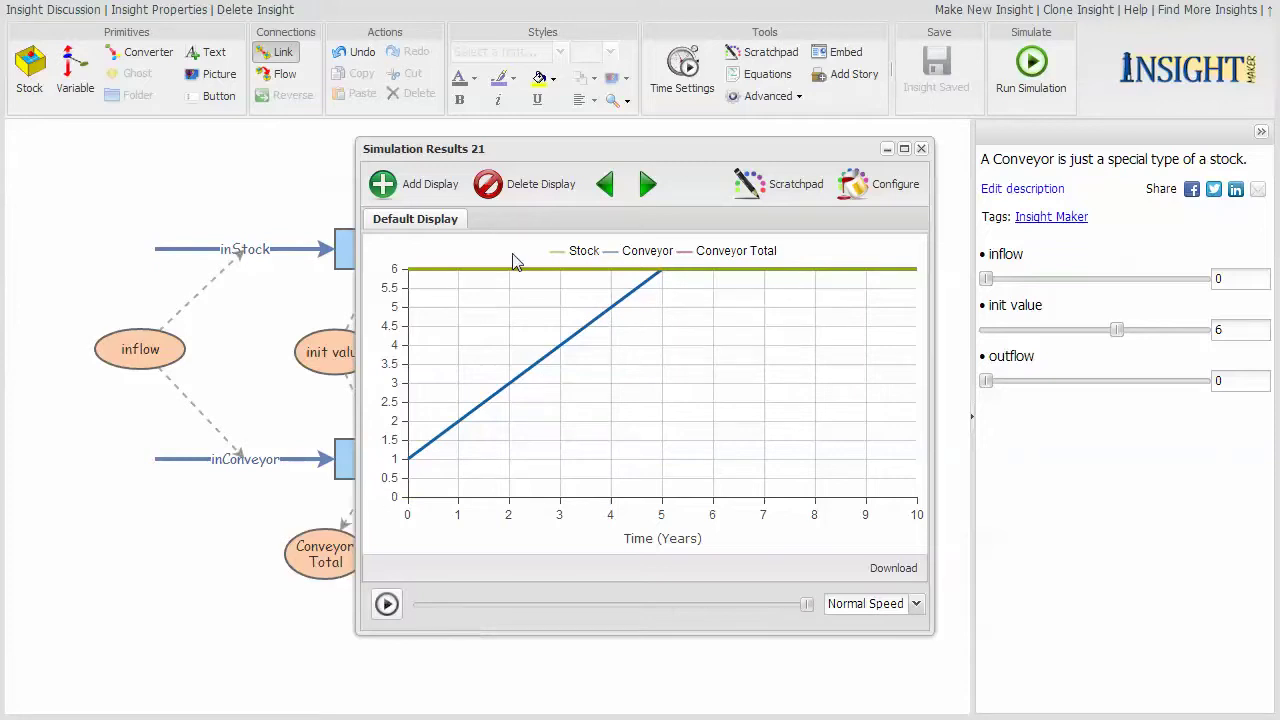
drag(614, 148, 837, 145)
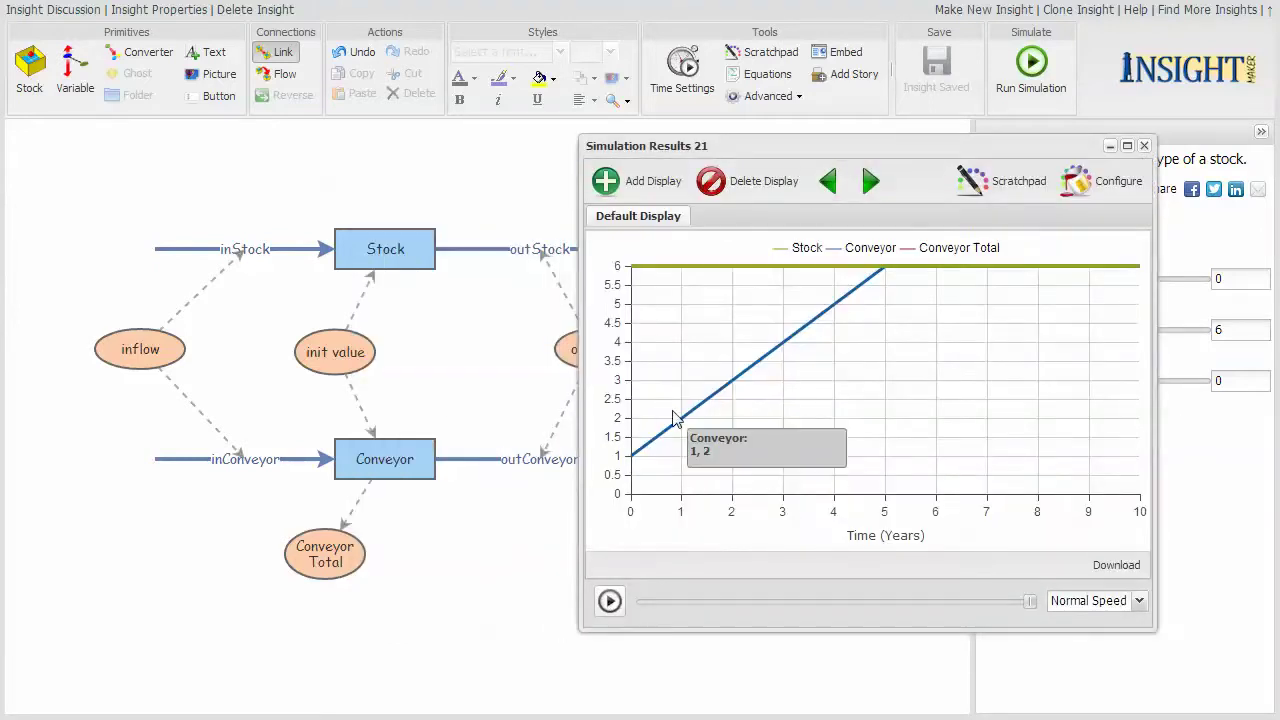
mouse_move(785, 368)
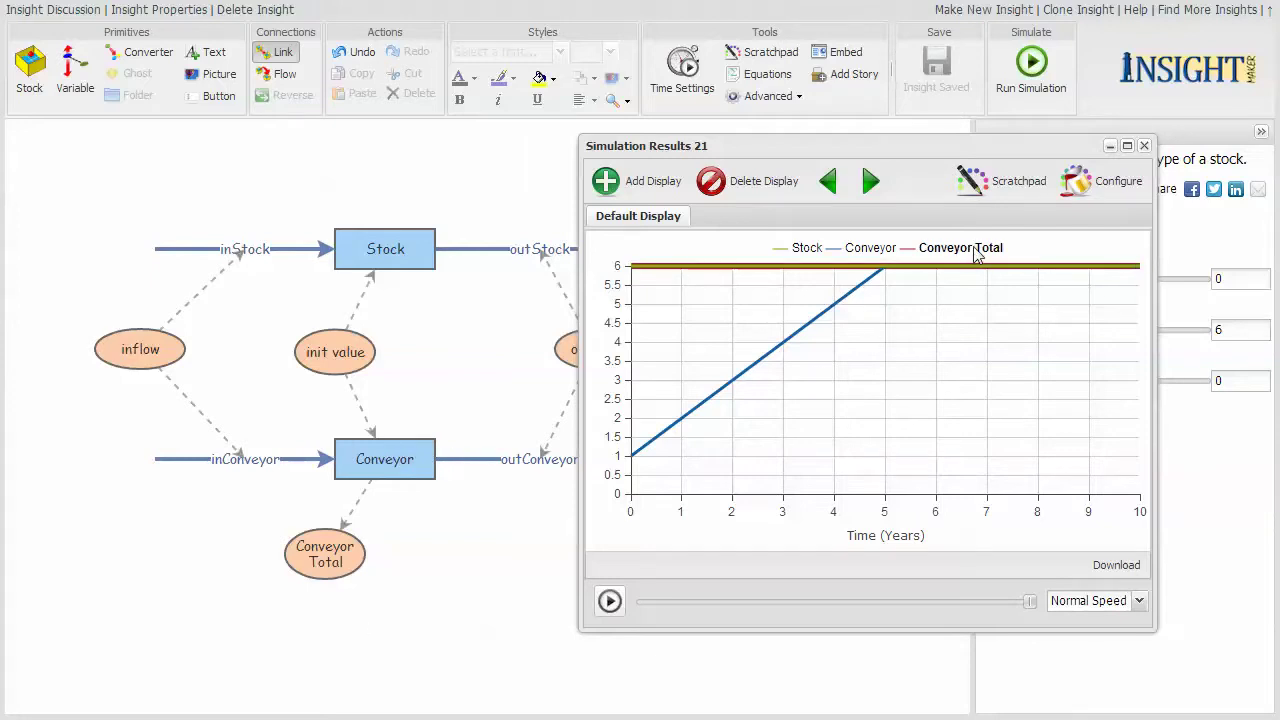
Review the Conveyor Total equation [[Conveyor]] unchanged, then close Simulation Results 21.
double_click(296, 541)
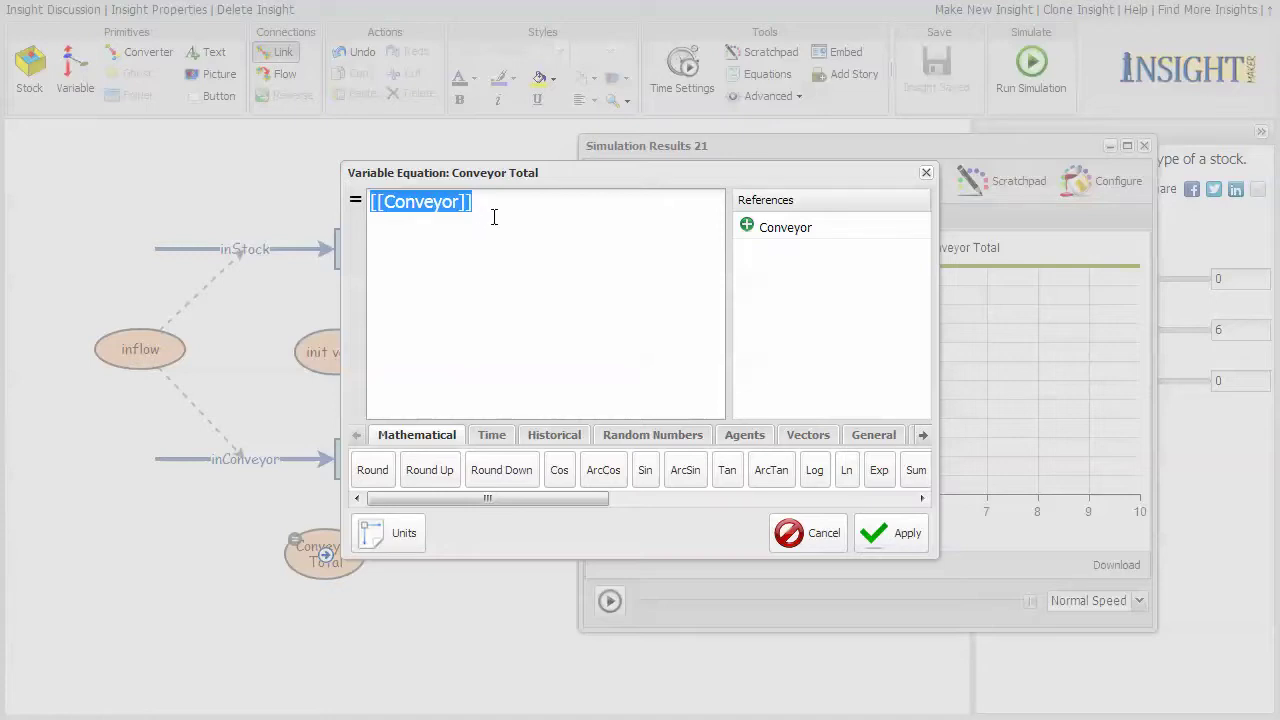
click(820, 538)
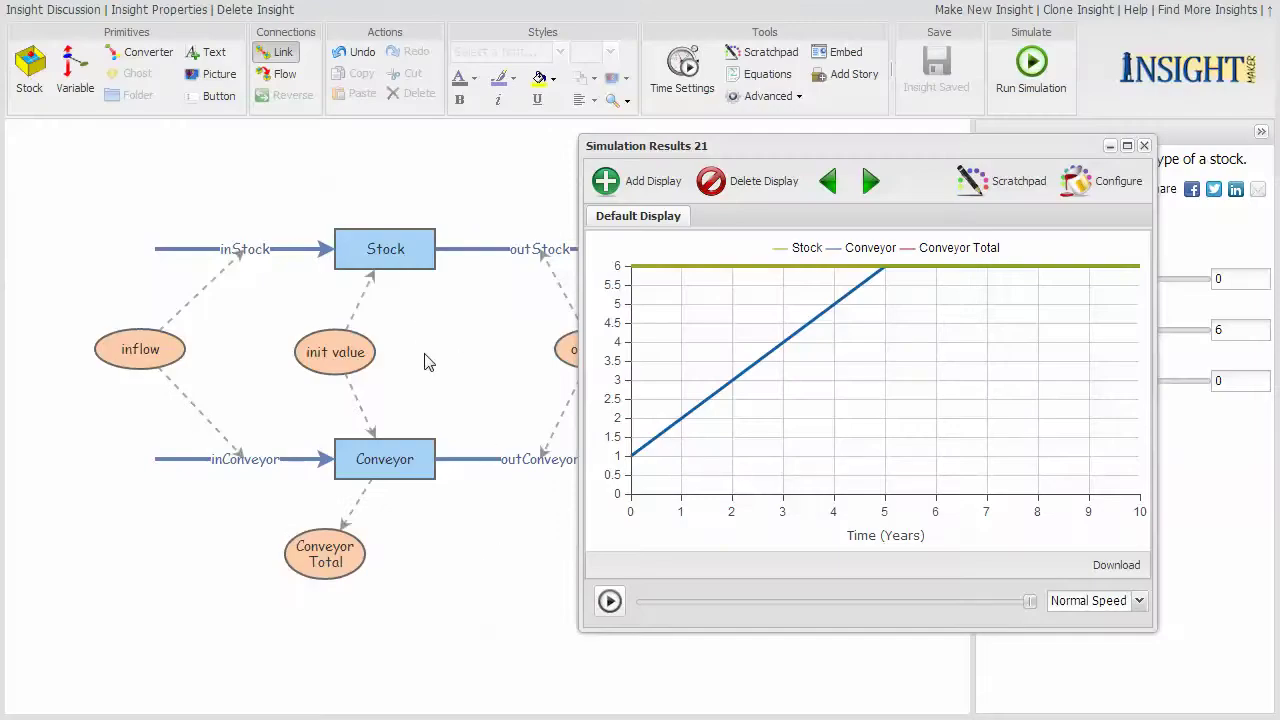
click(1144, 145)
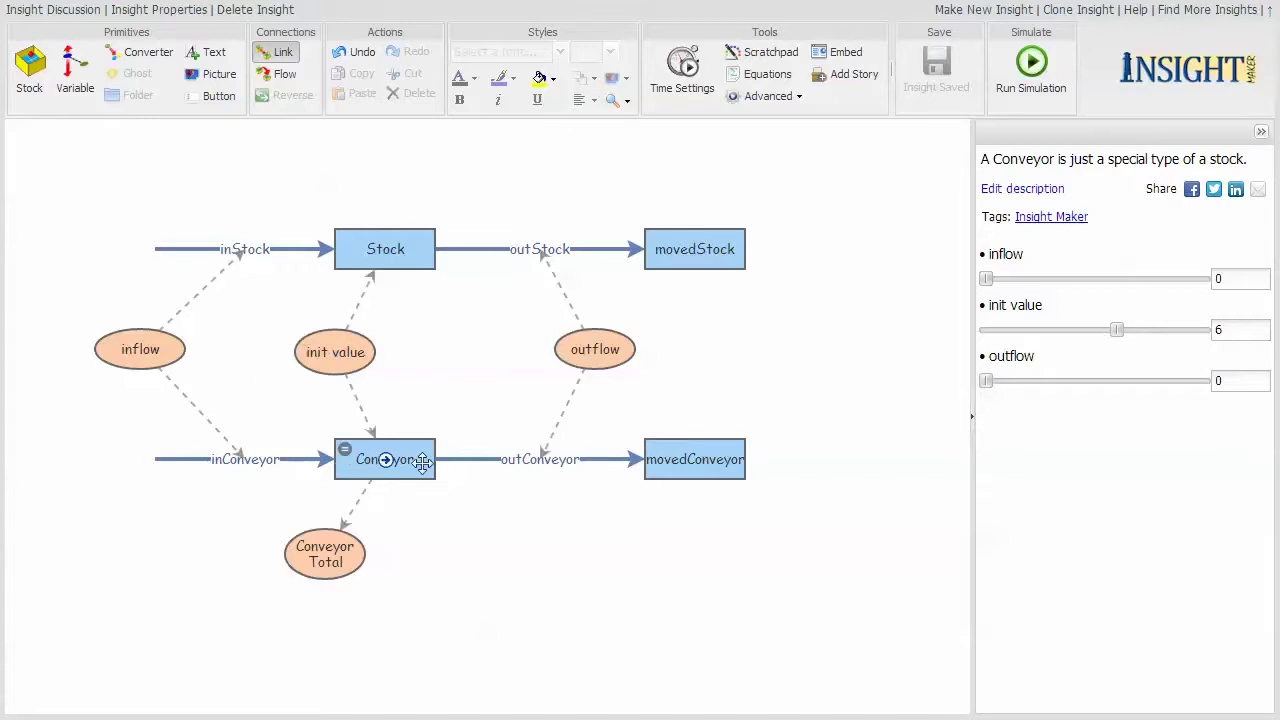
Drag init value down to 0 and raise inflow to 1.
drag(1120, 330, 986, 330)
drag(995, 281, 1007, 279)
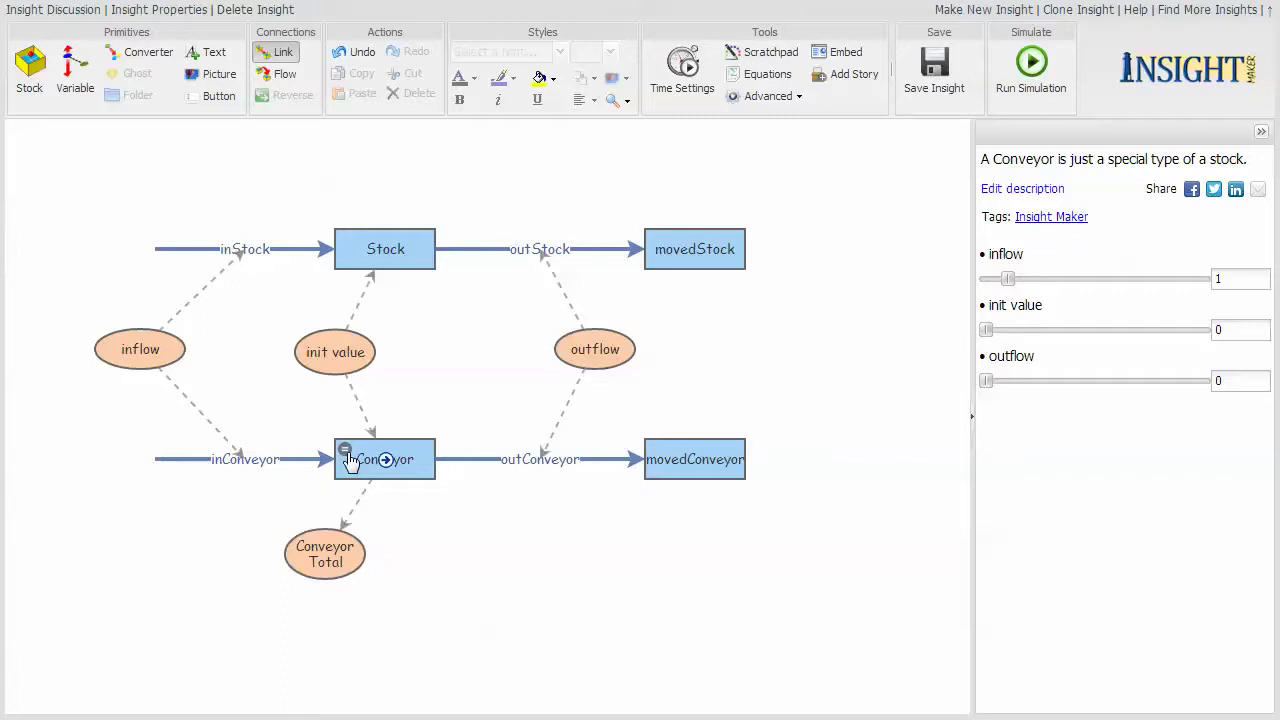
Rerun with inflow 1, move the chart aside, and review the Conveyor Total equation unchanged.
click(1035, 65)
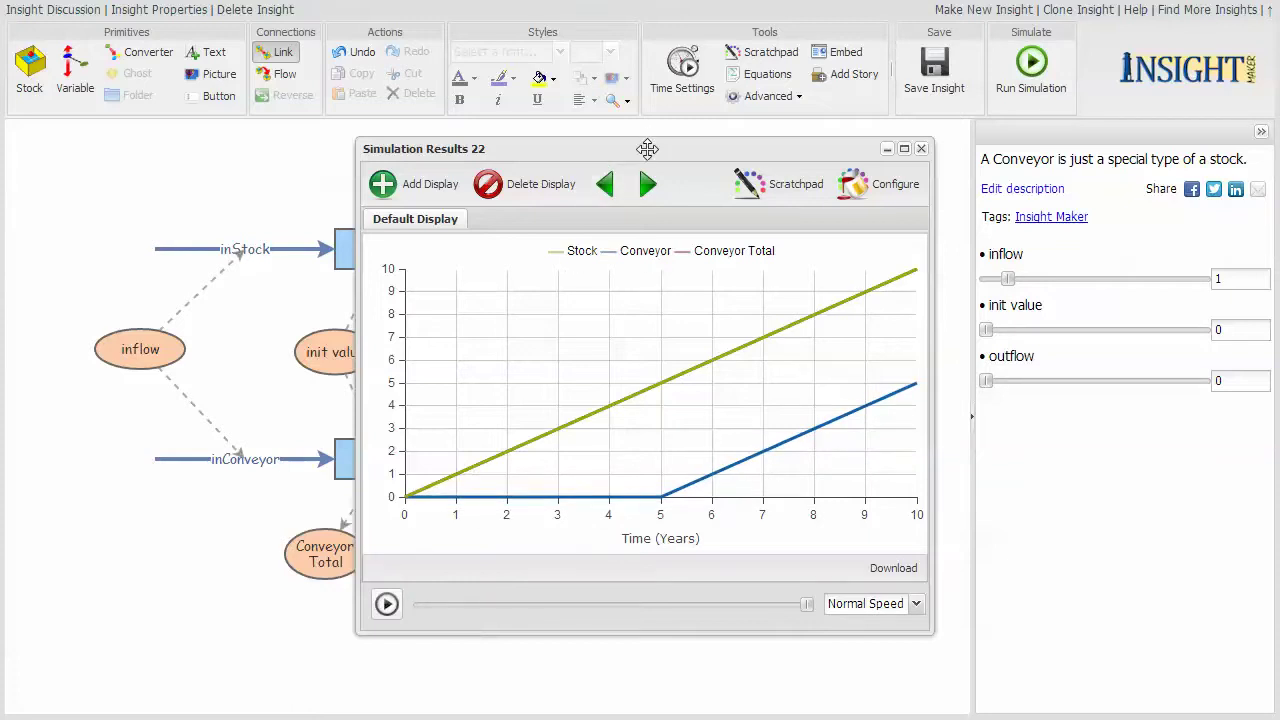
drag(646, 151, 820, 151)
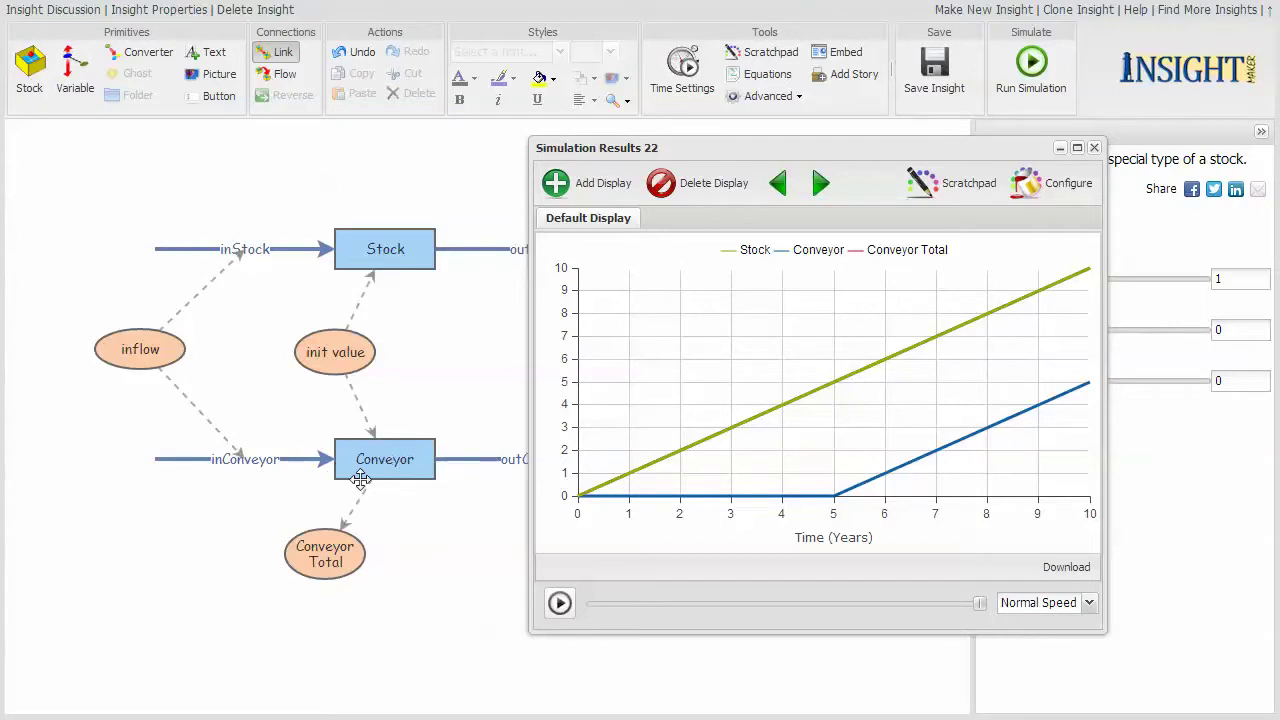
click(296, 543)
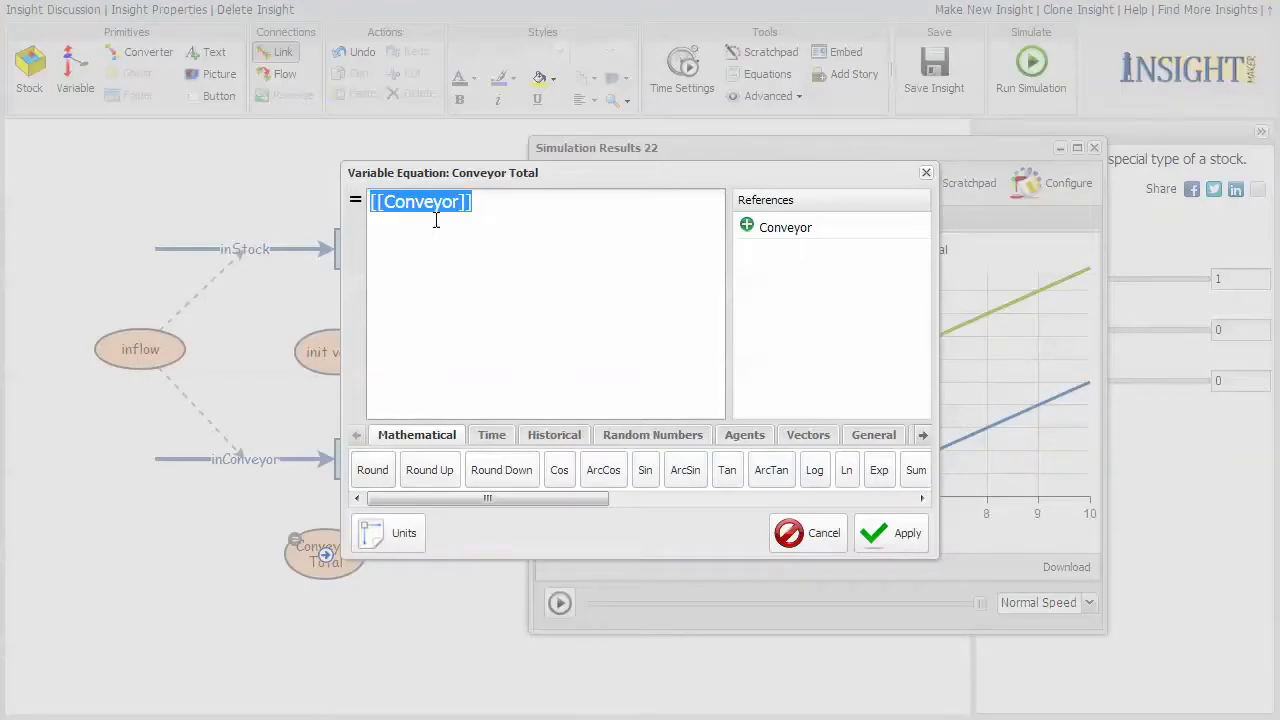
click(822, 532)
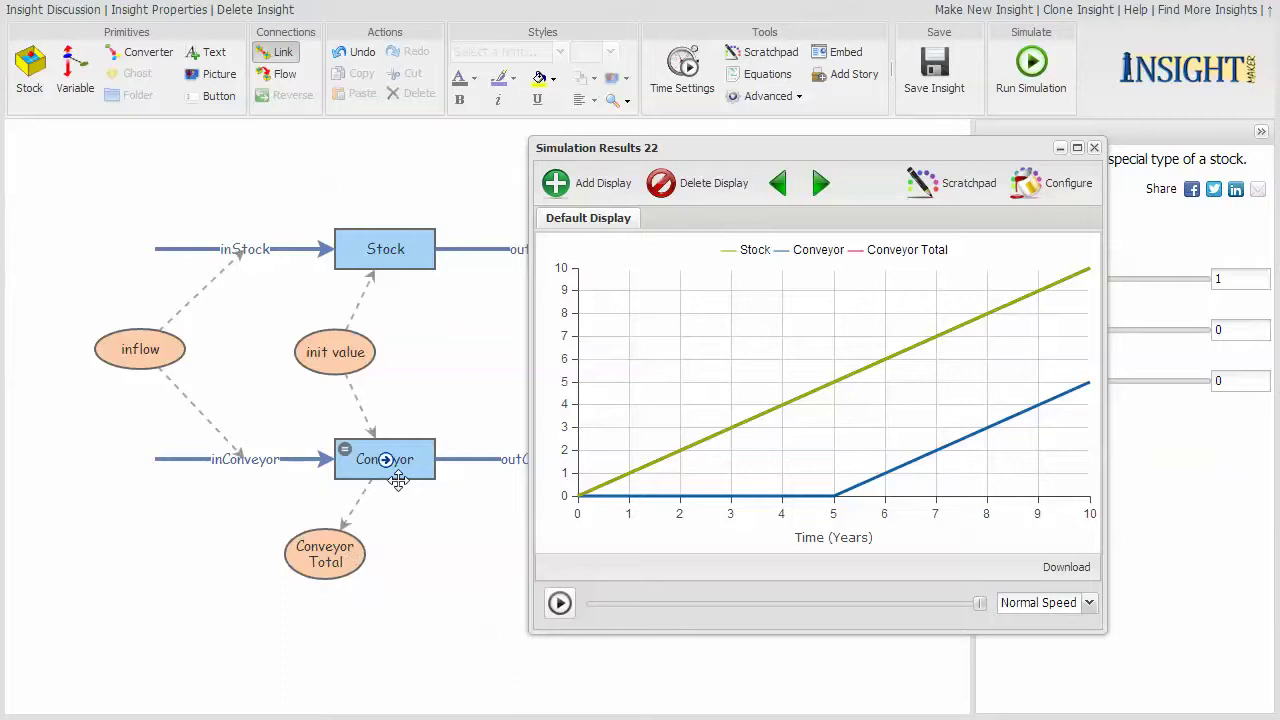
Close the results, then set init value 3, inflow 0 and outflow 1.
click(1090, 148)
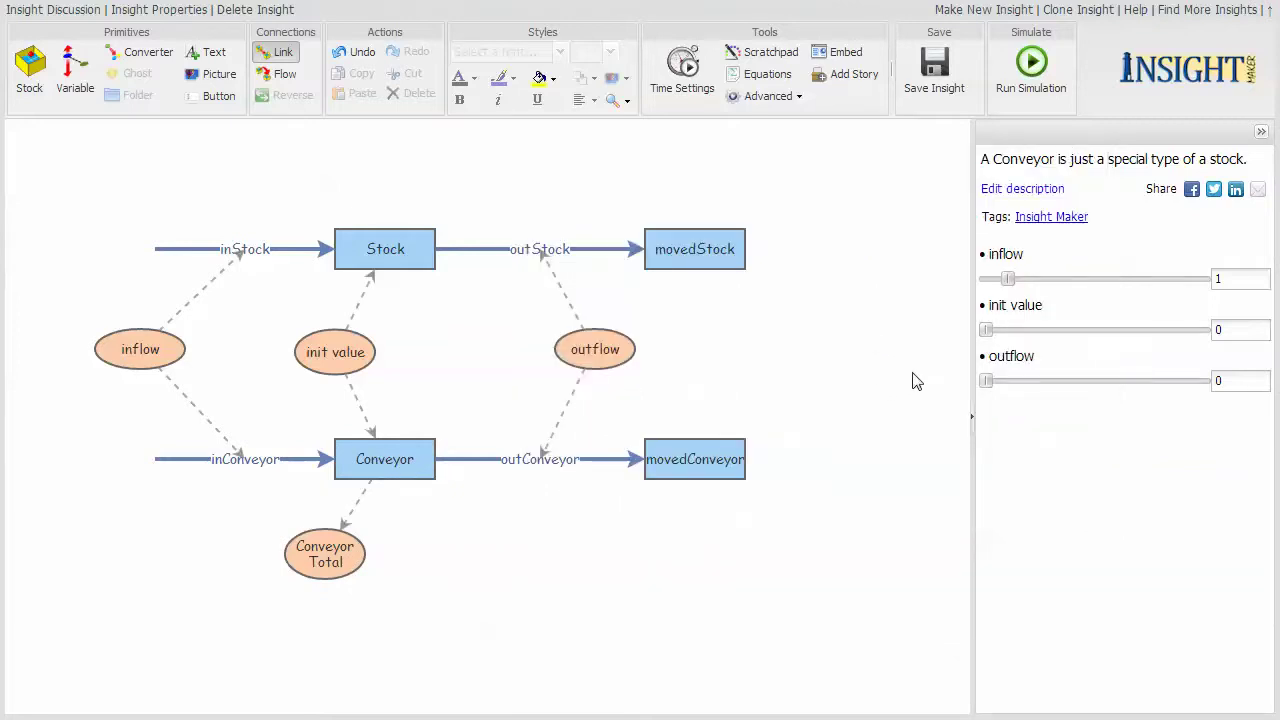
drag(988, 334, 1051, 332)
drag(1008, 280, 980, 282)
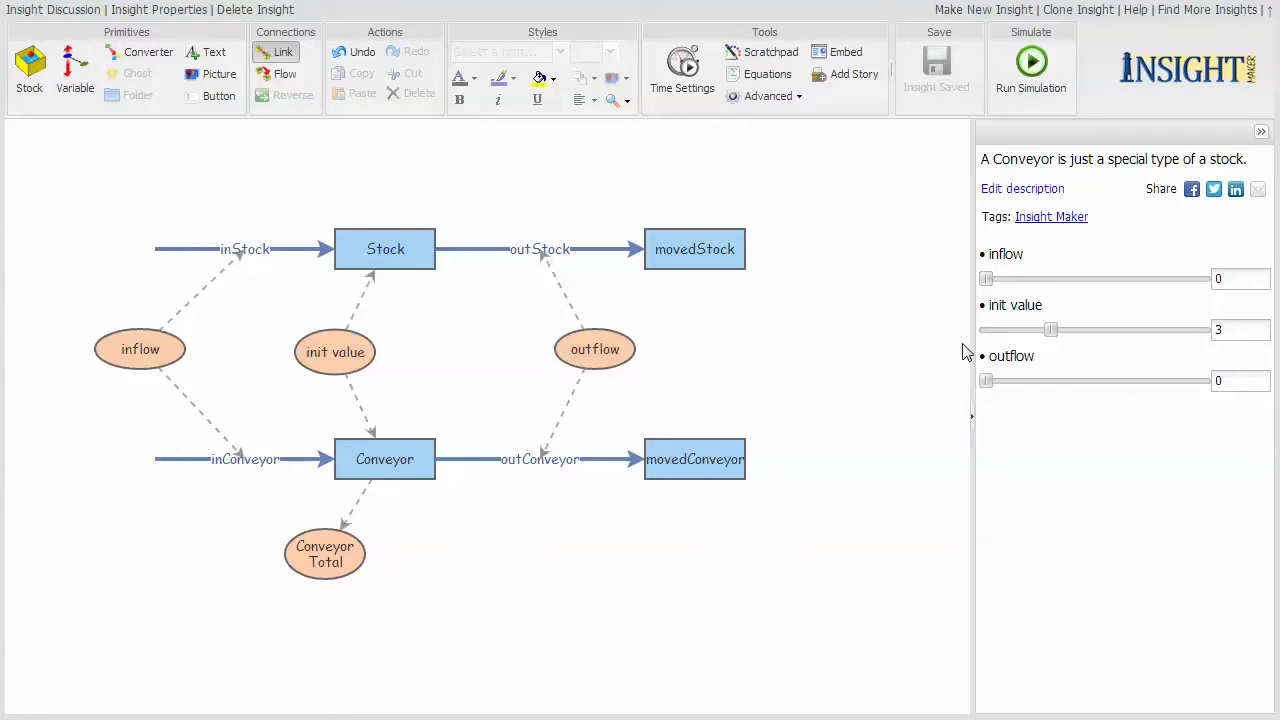
drag(990, 385, 1009, 381)
Rerun the simulation and read values off the Stock and Conveyor chart lines.
click(1028, 80)
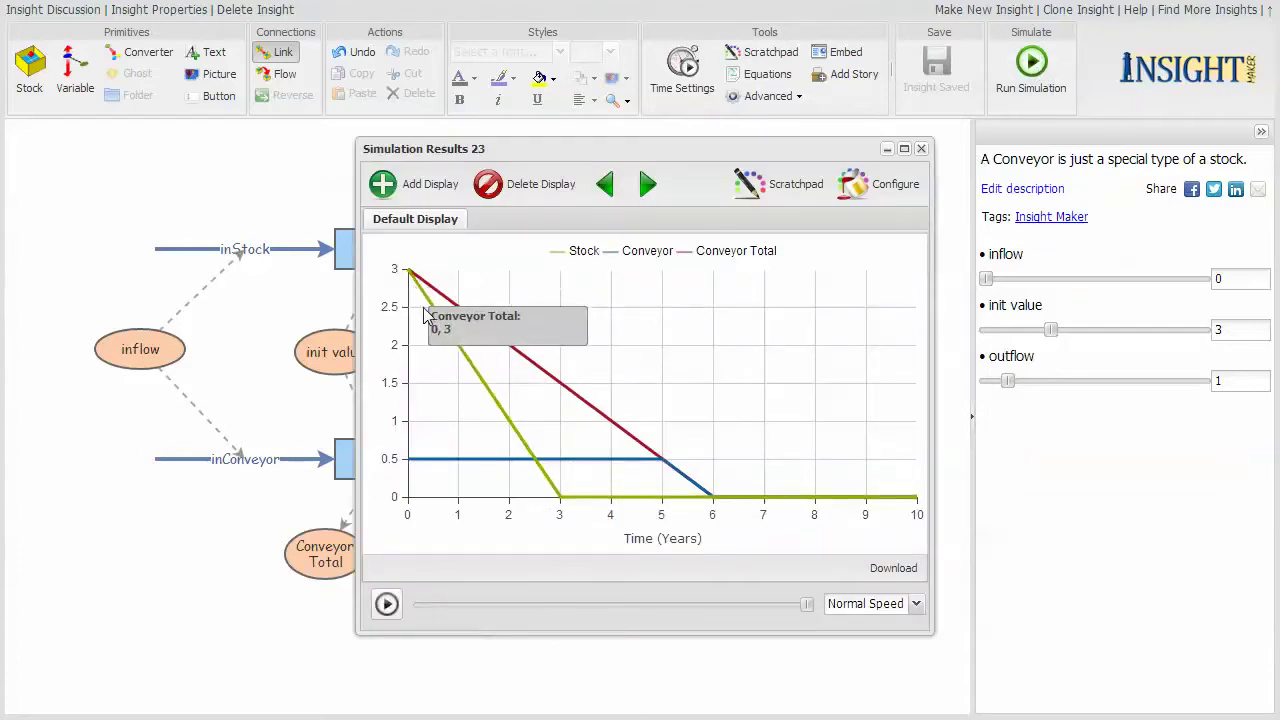
mouse_move(554, 496)
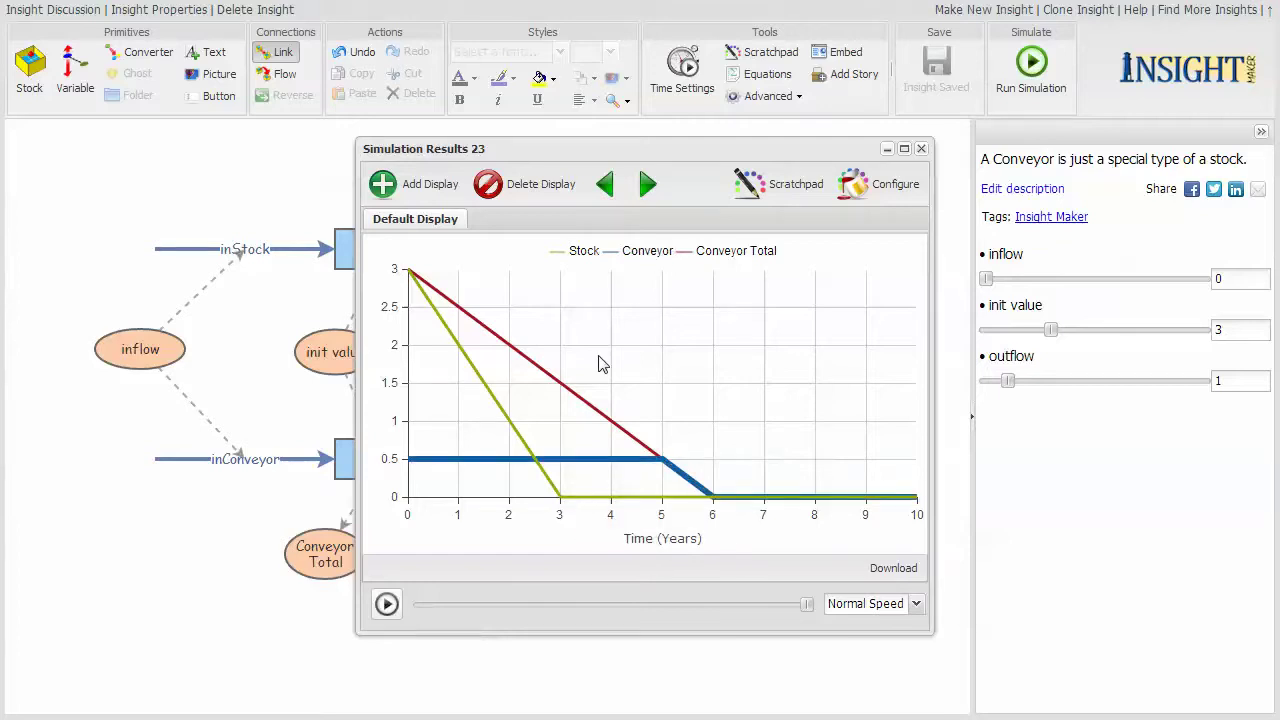
mouse_move(455, 478)
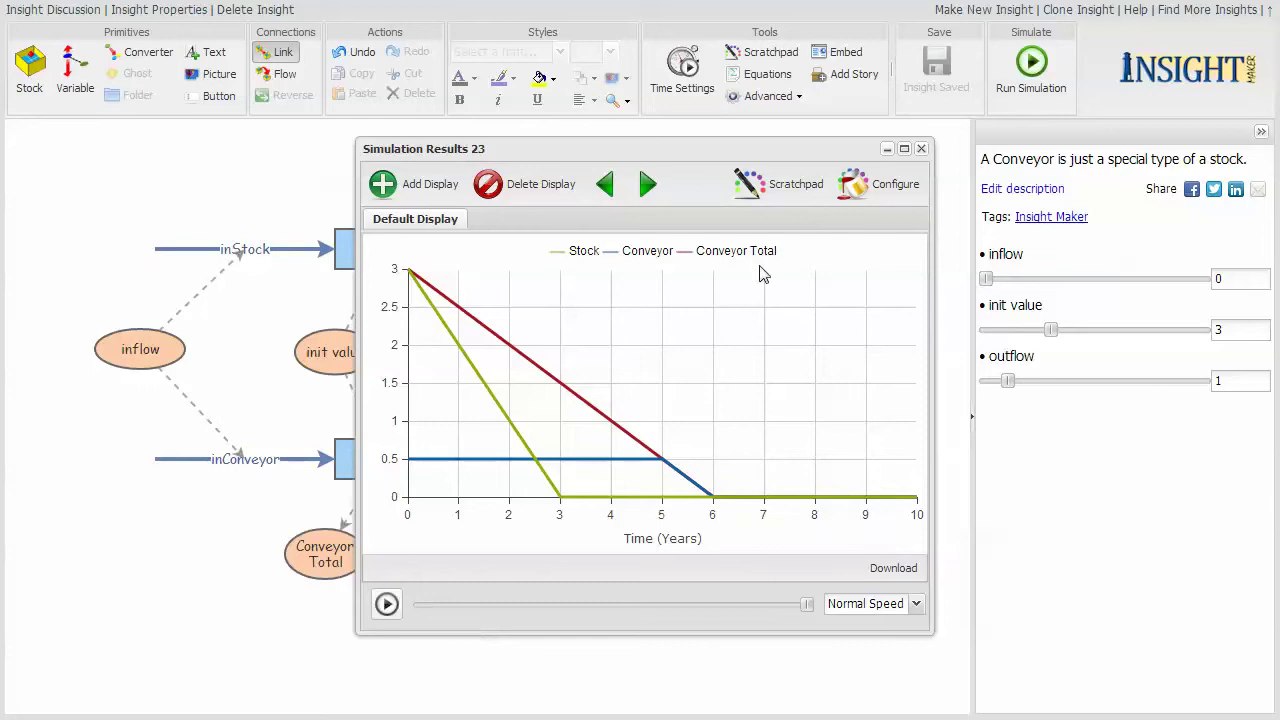
Through Configure's Data list, add movedConveyor and movedStock series to Simulation Results 23.
click(888, 192)
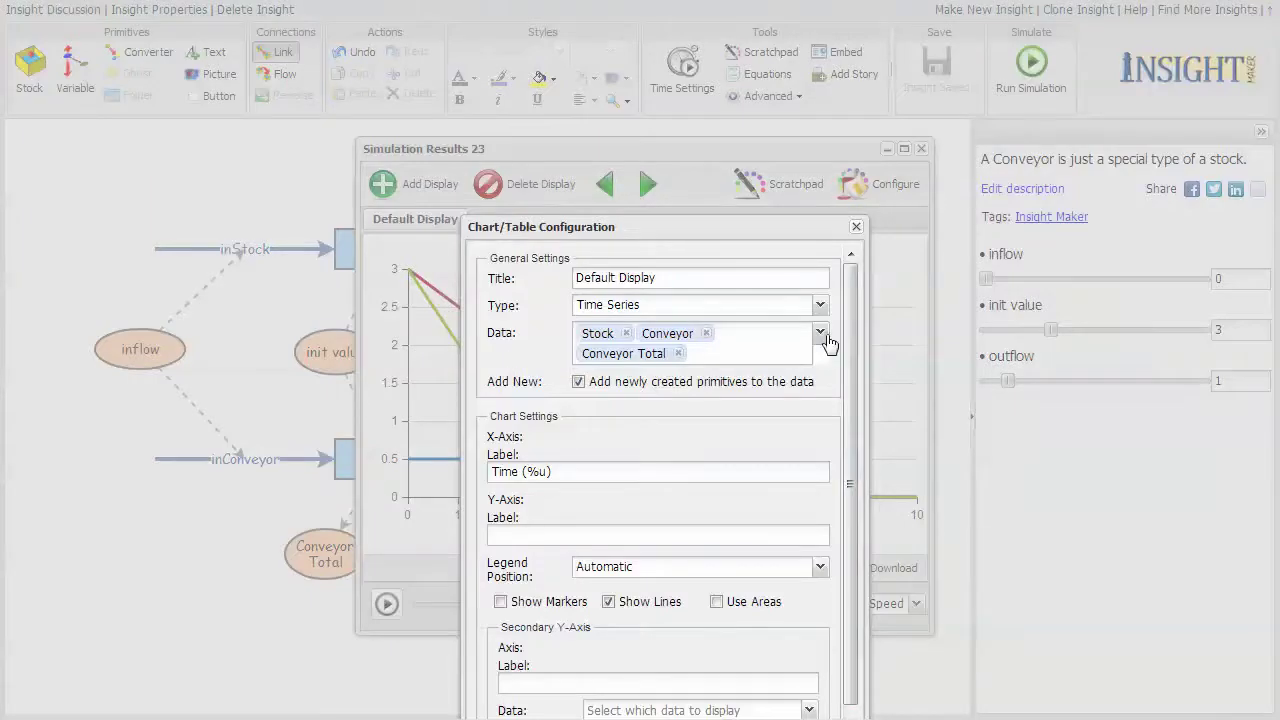
click(856, 227)
drag(772, 148, 716, 136)
click(866, 174)
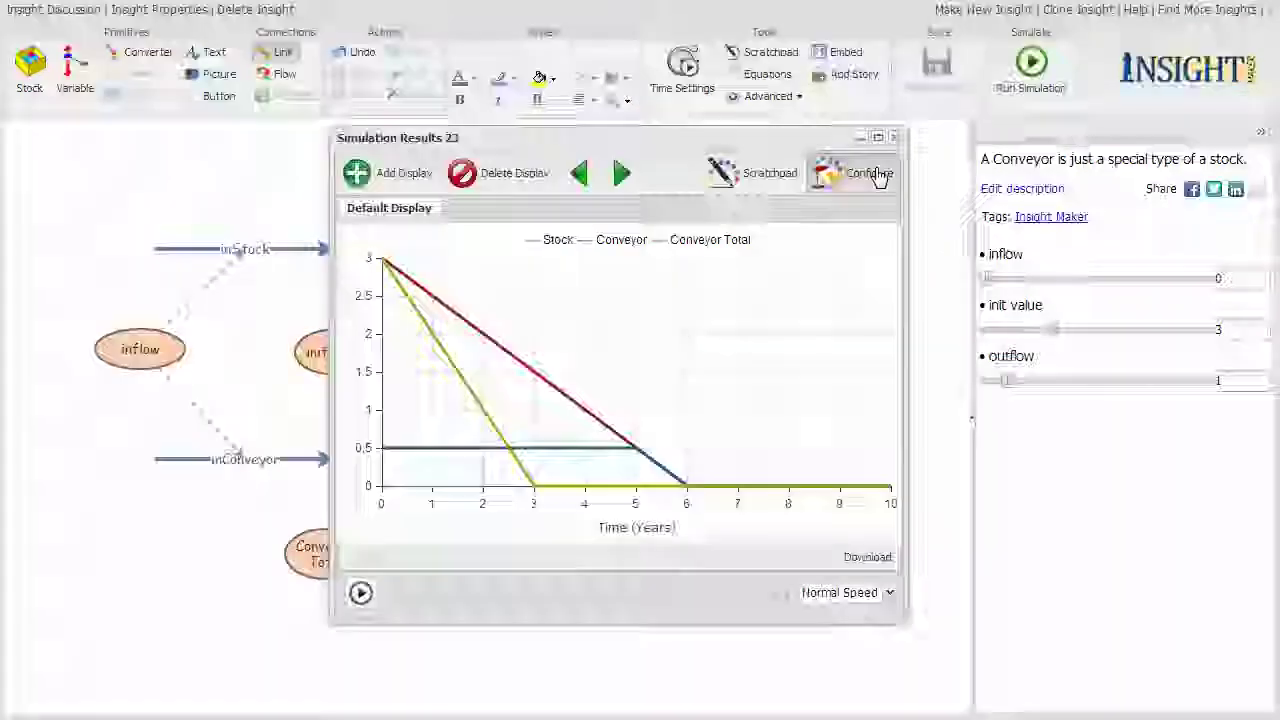
click(820, 332)
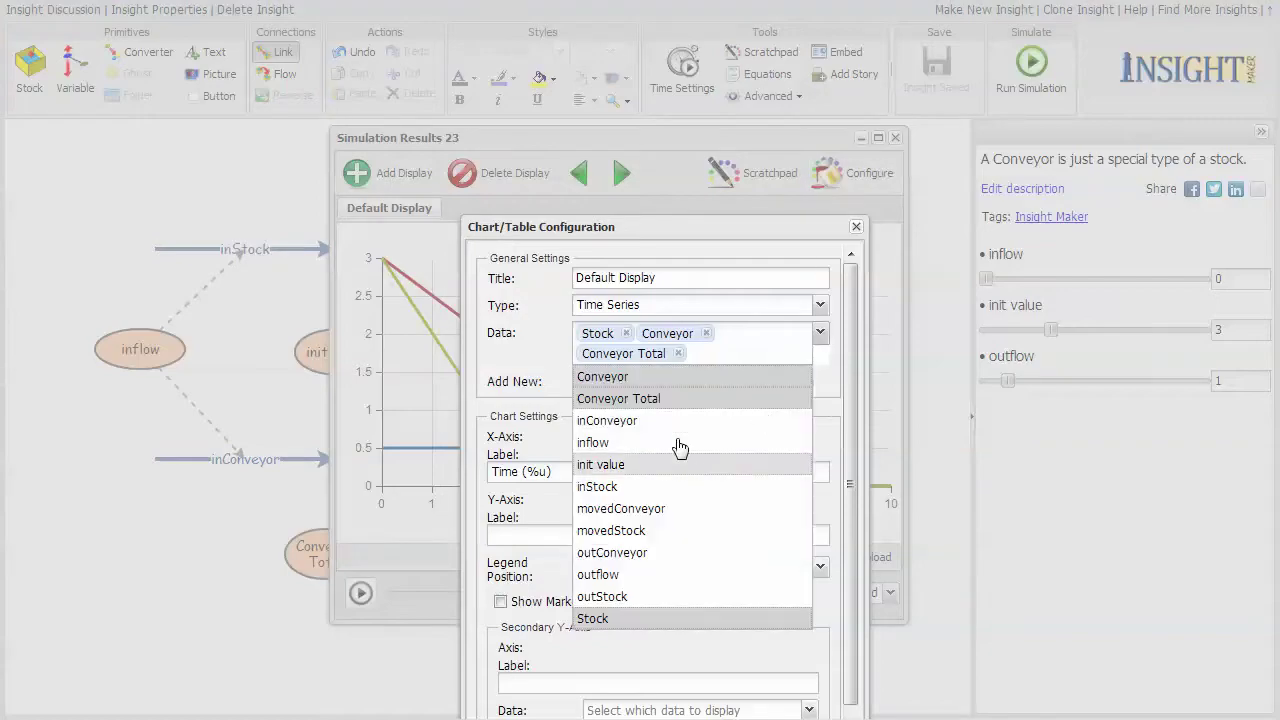
click(623, 510)
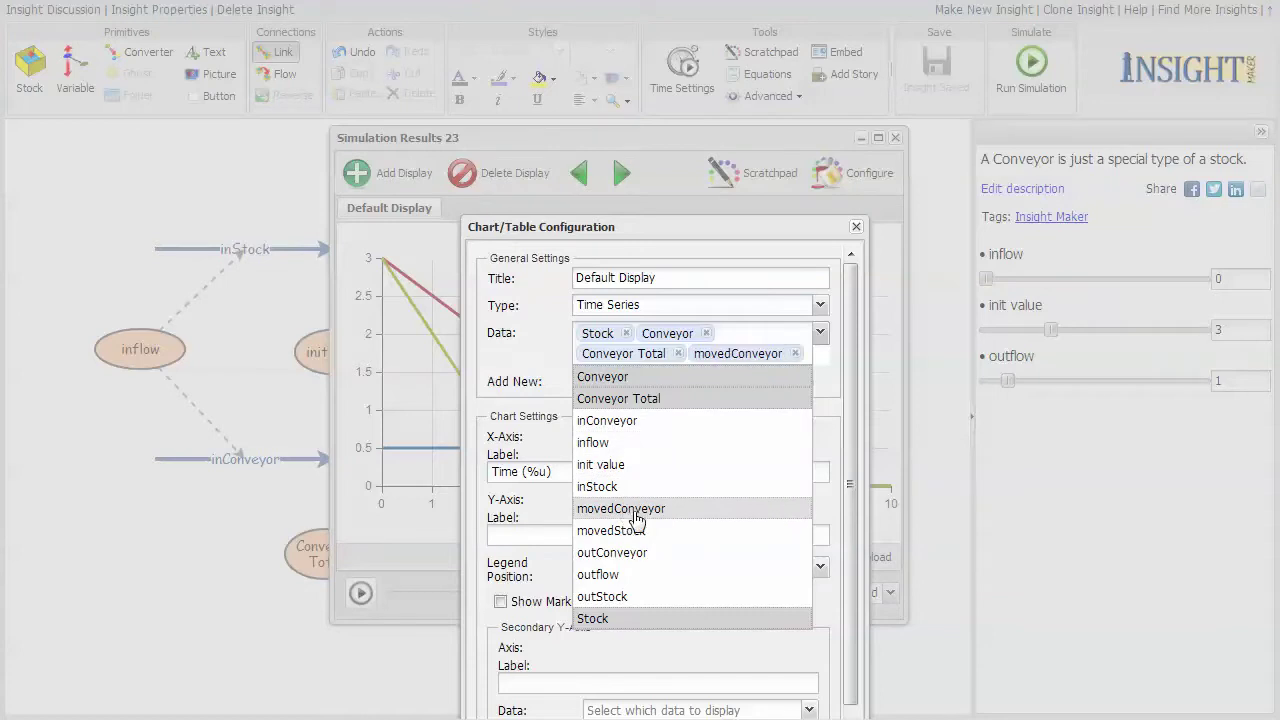
click(628, 531)
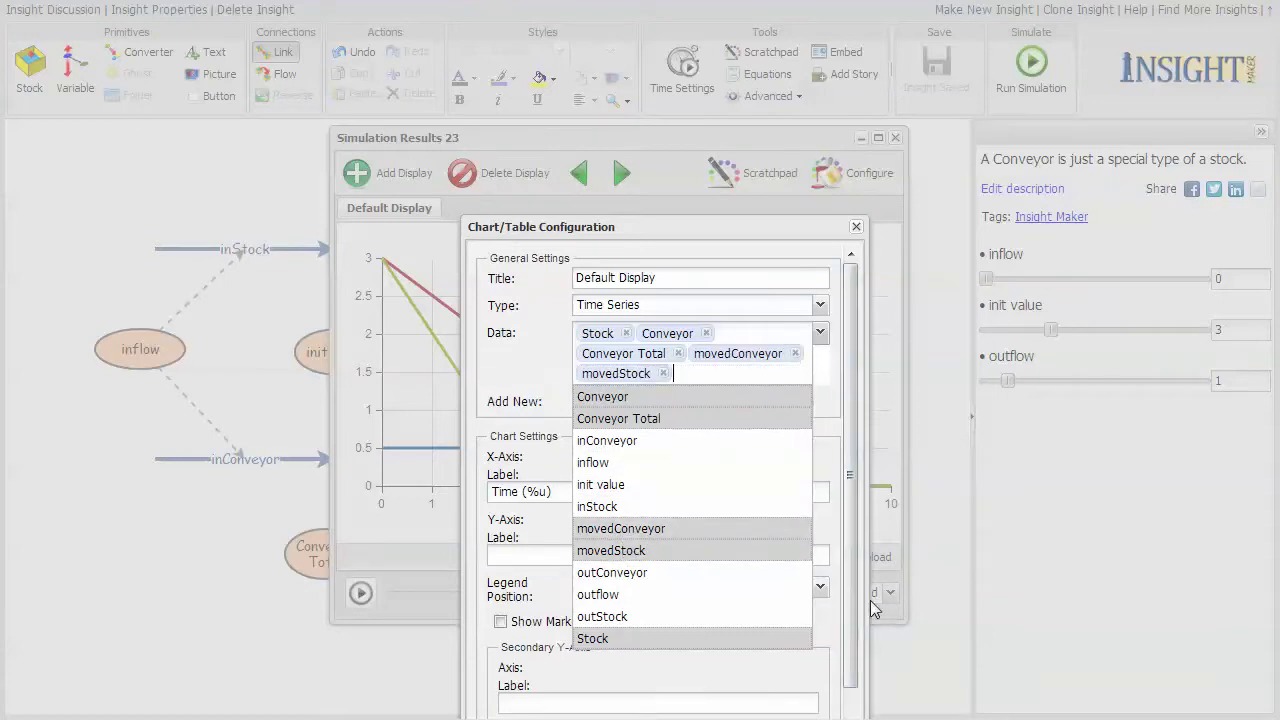
drag(791, 224, 784, 129)
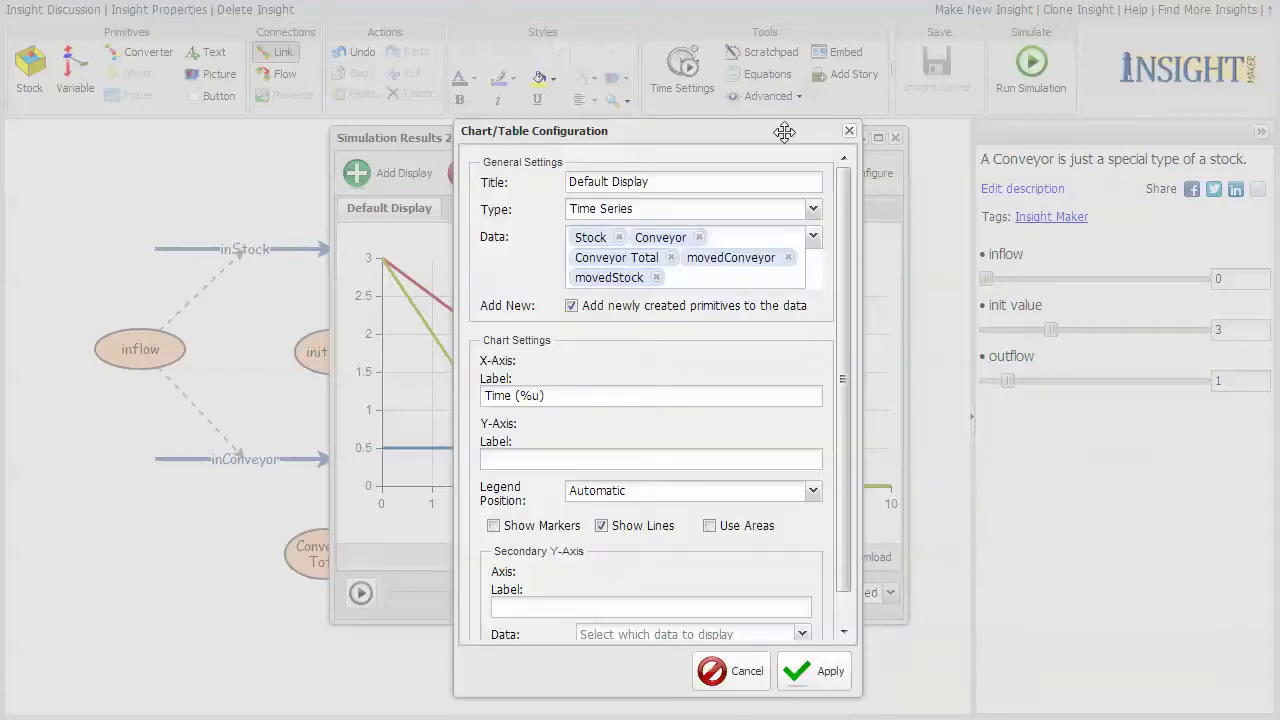
click(826, 672)
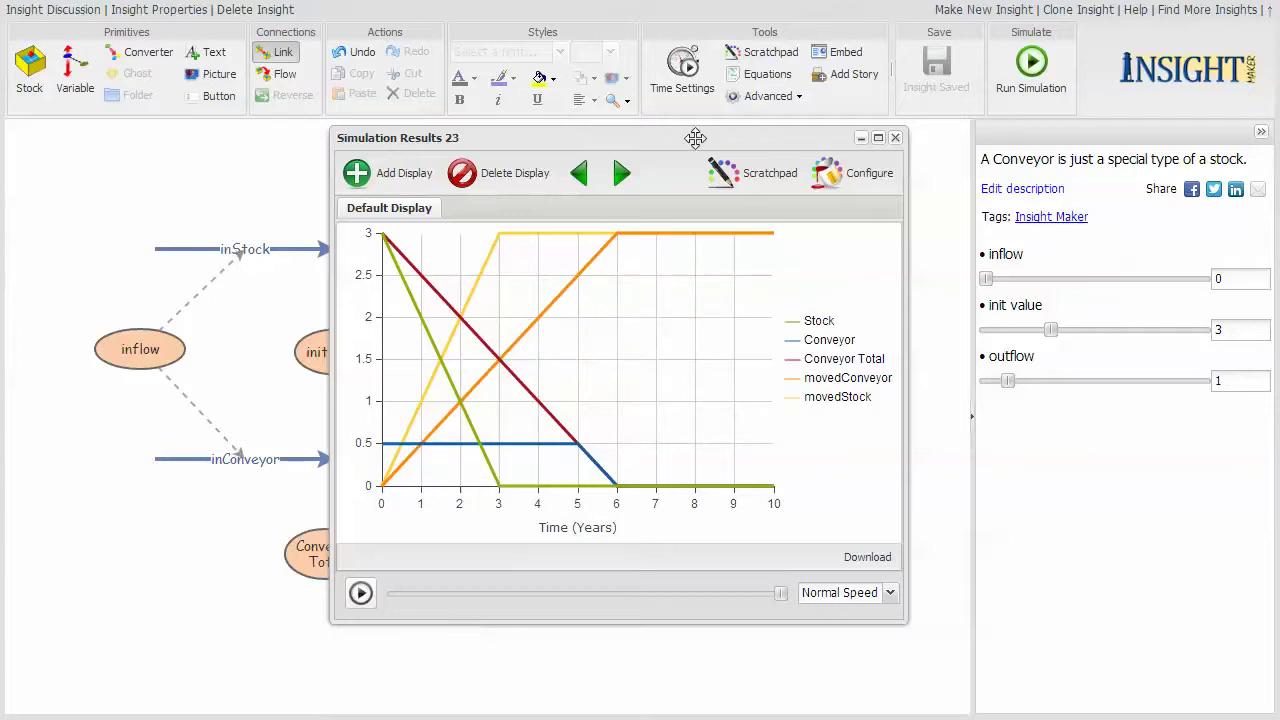
Drag the Simulation Results chart to the upper right, revealing the Stock and Conveyor diagram.
drag(705, 133, 971, 64)
mouse_move(424, 461)
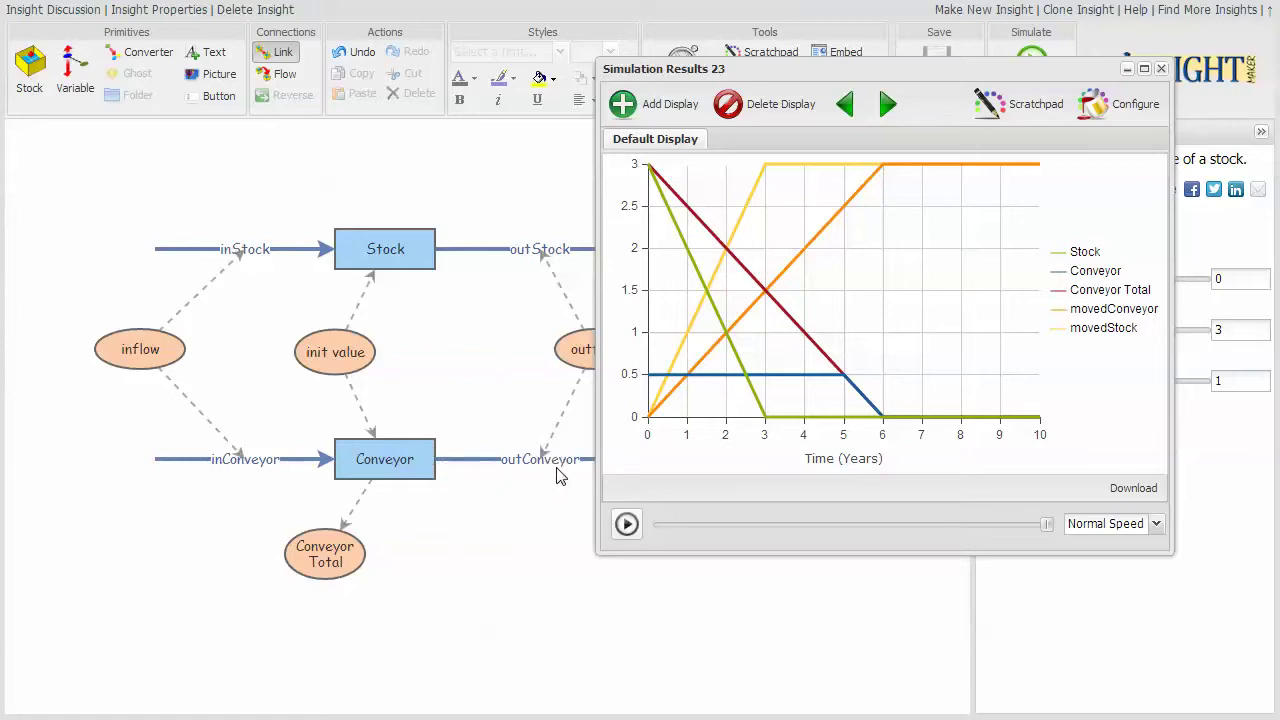
mouse_move(563, 466)
Close the Simulation Results chart to return to the full model with its sliders.
click(1162, 69)
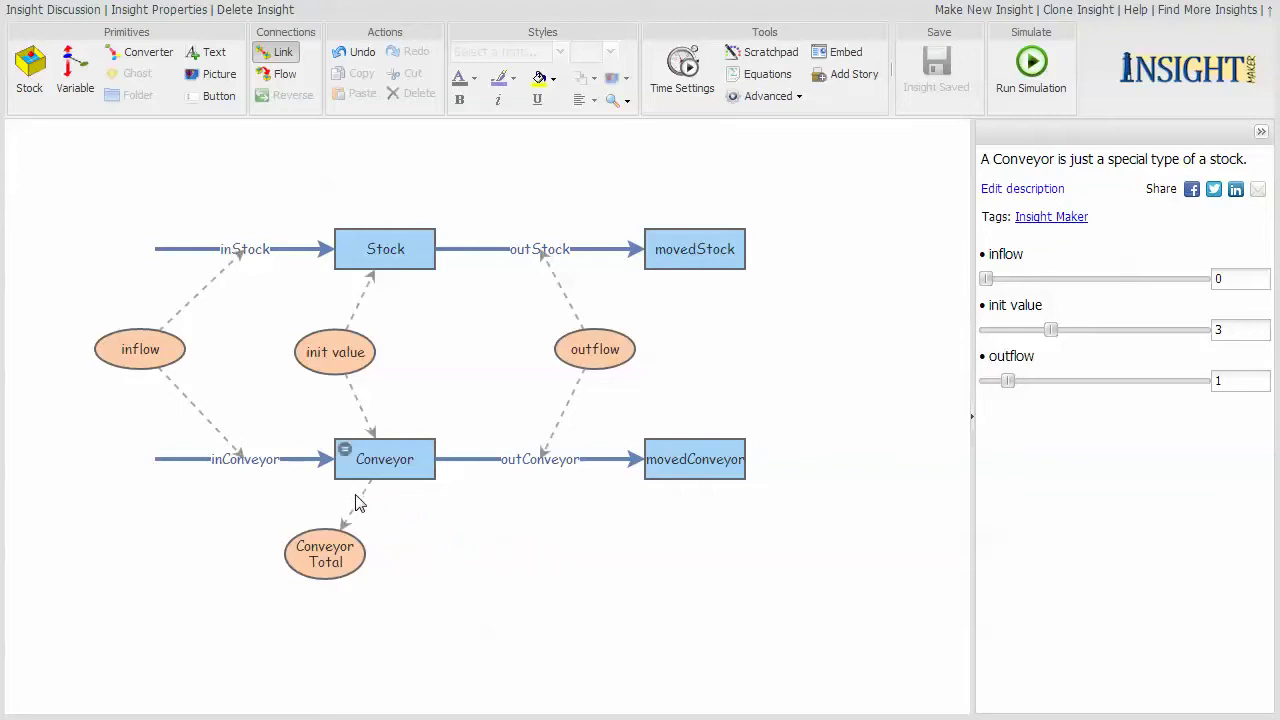
mouse_move(345, 470)
click(295, 540)
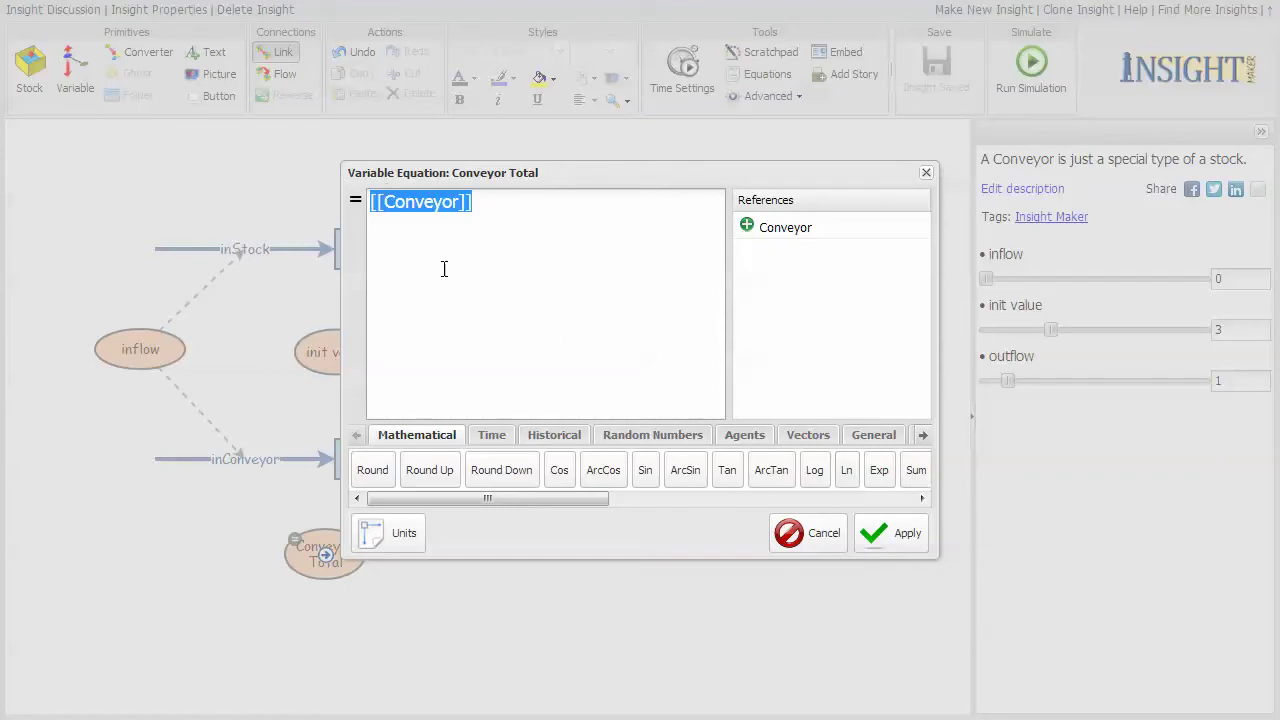
click(896, 538)
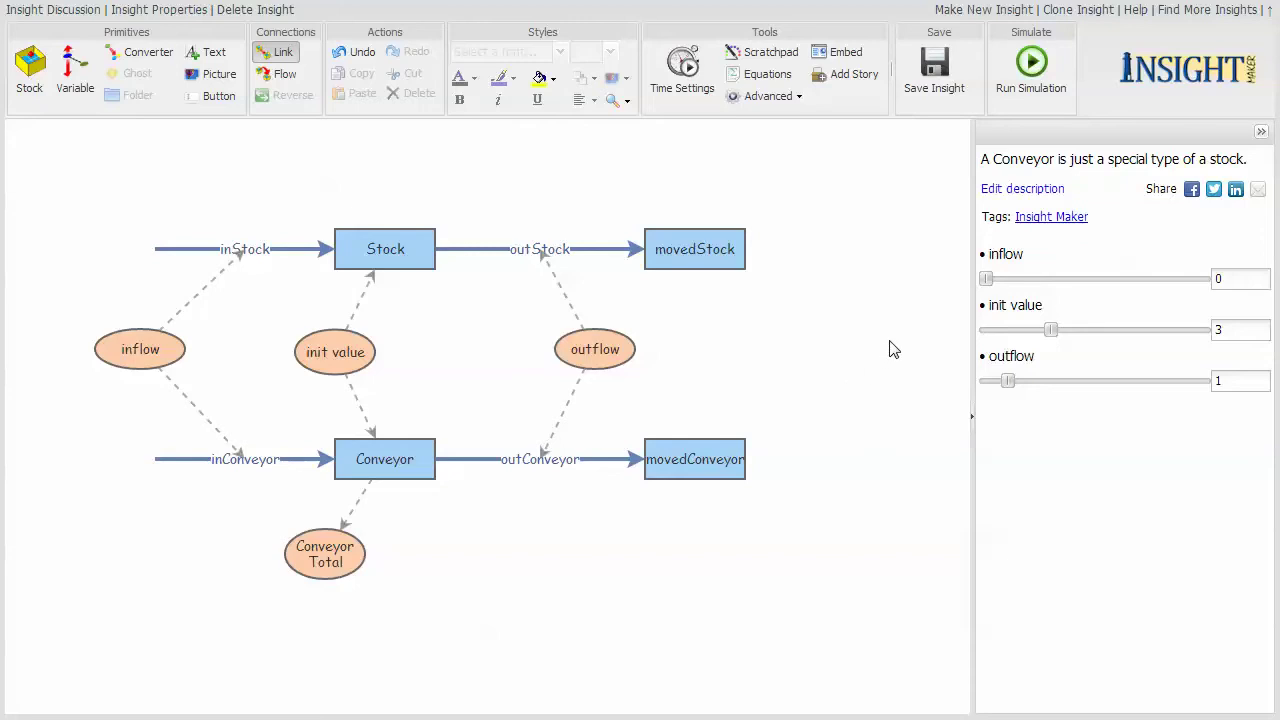
click(409, 474)
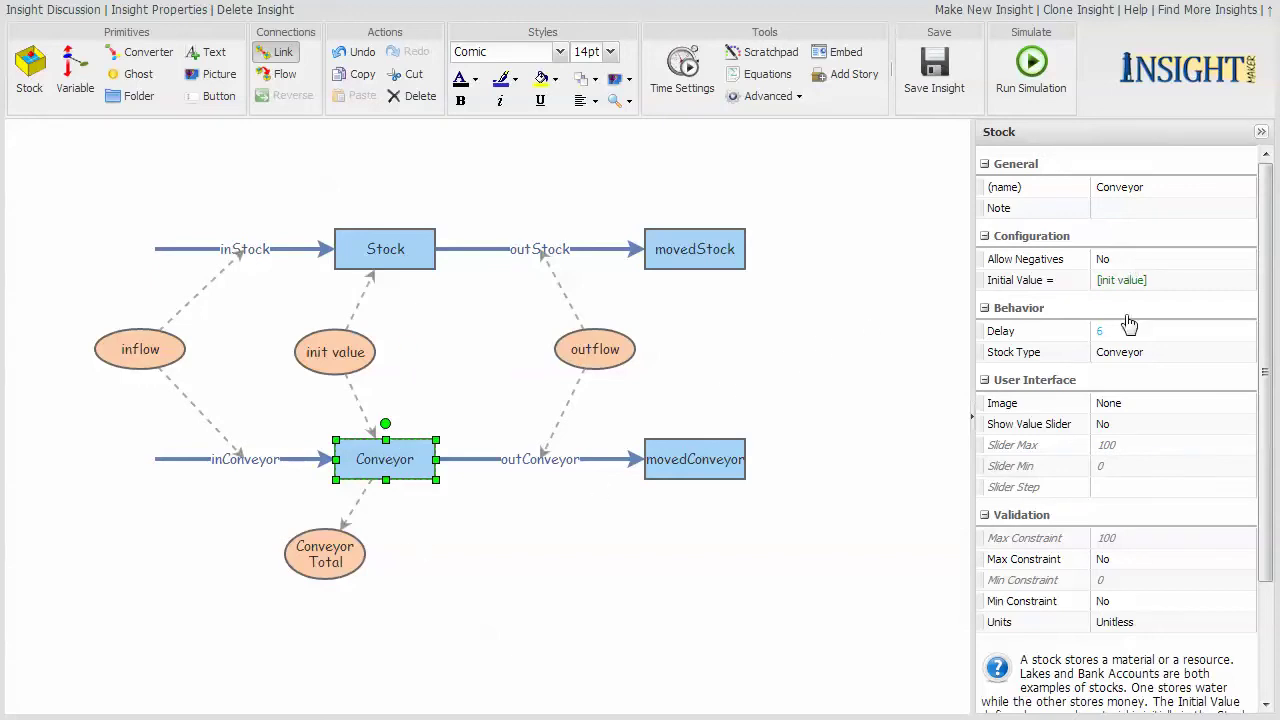
click(873, 342)
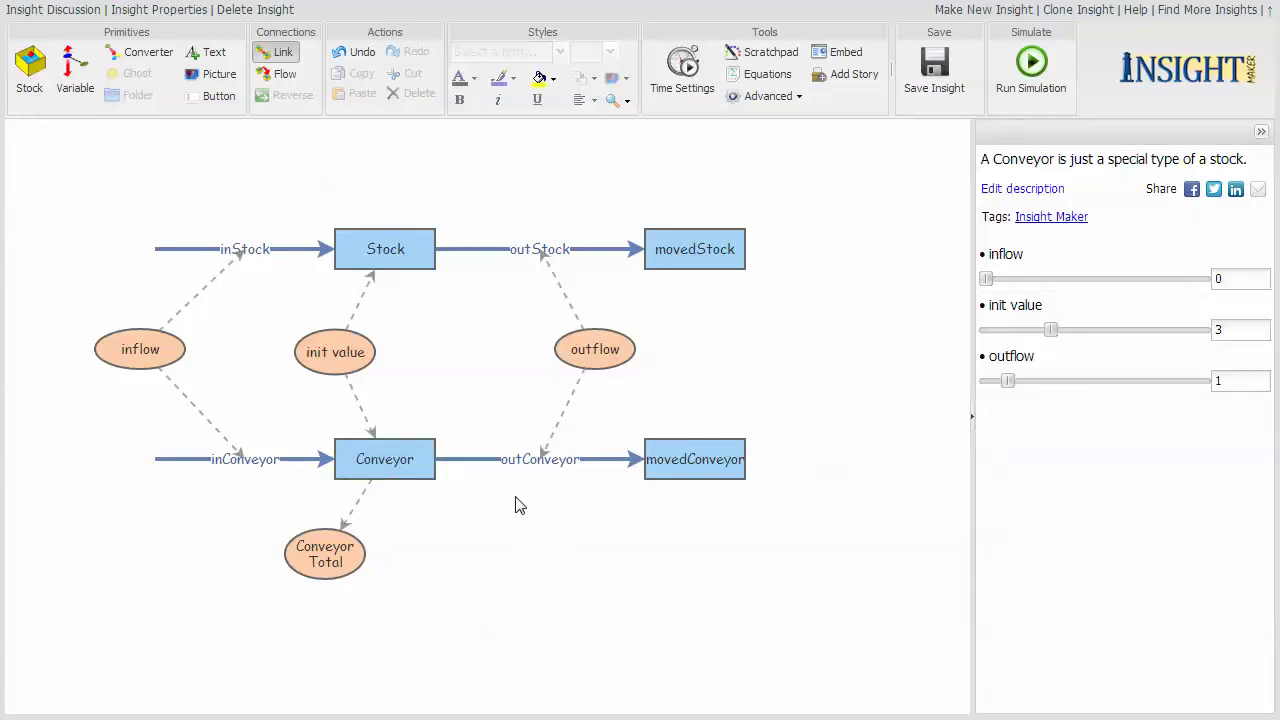